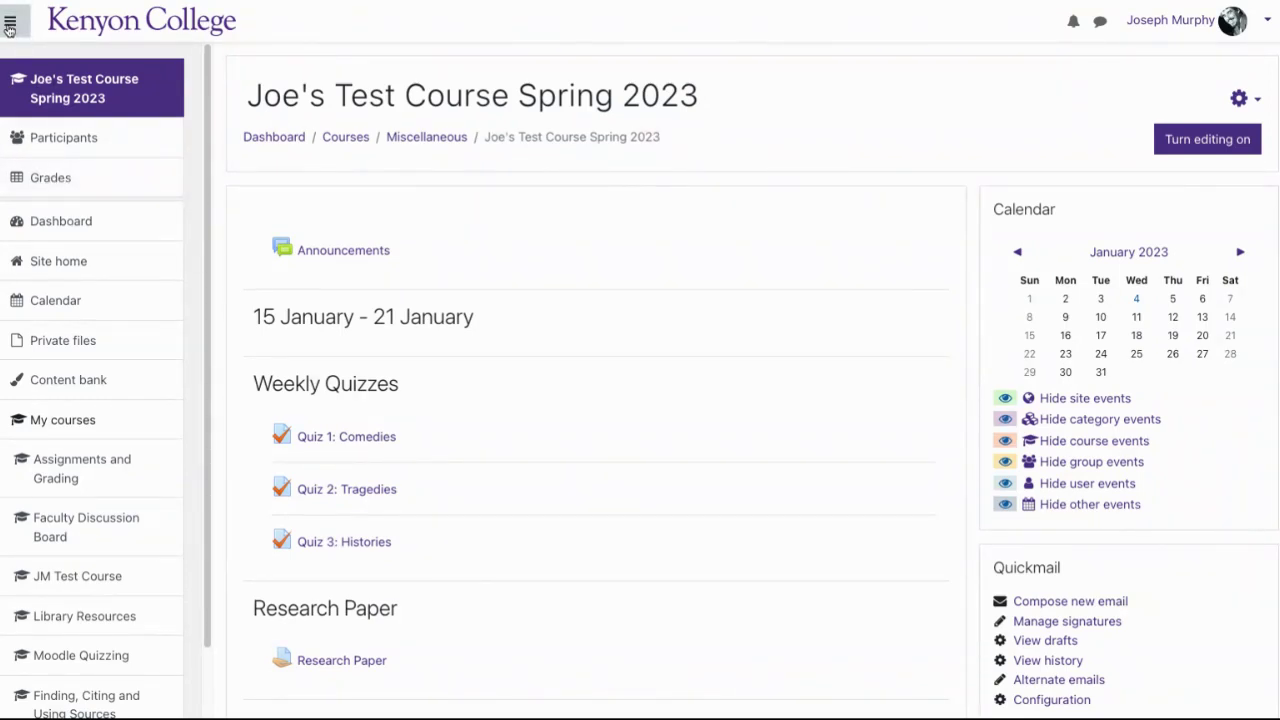
- Open the course's grader report and look across all its grade columns through the course total
left_click(9, 24)
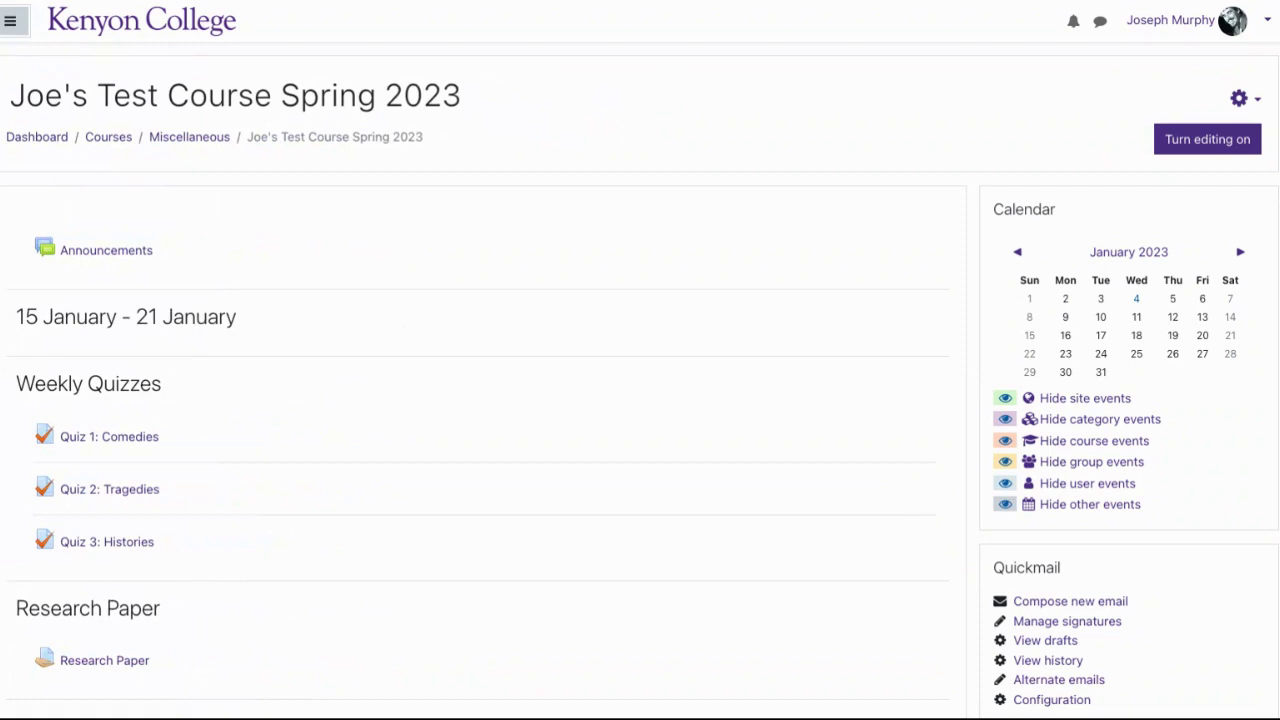
left_click(10, 20)
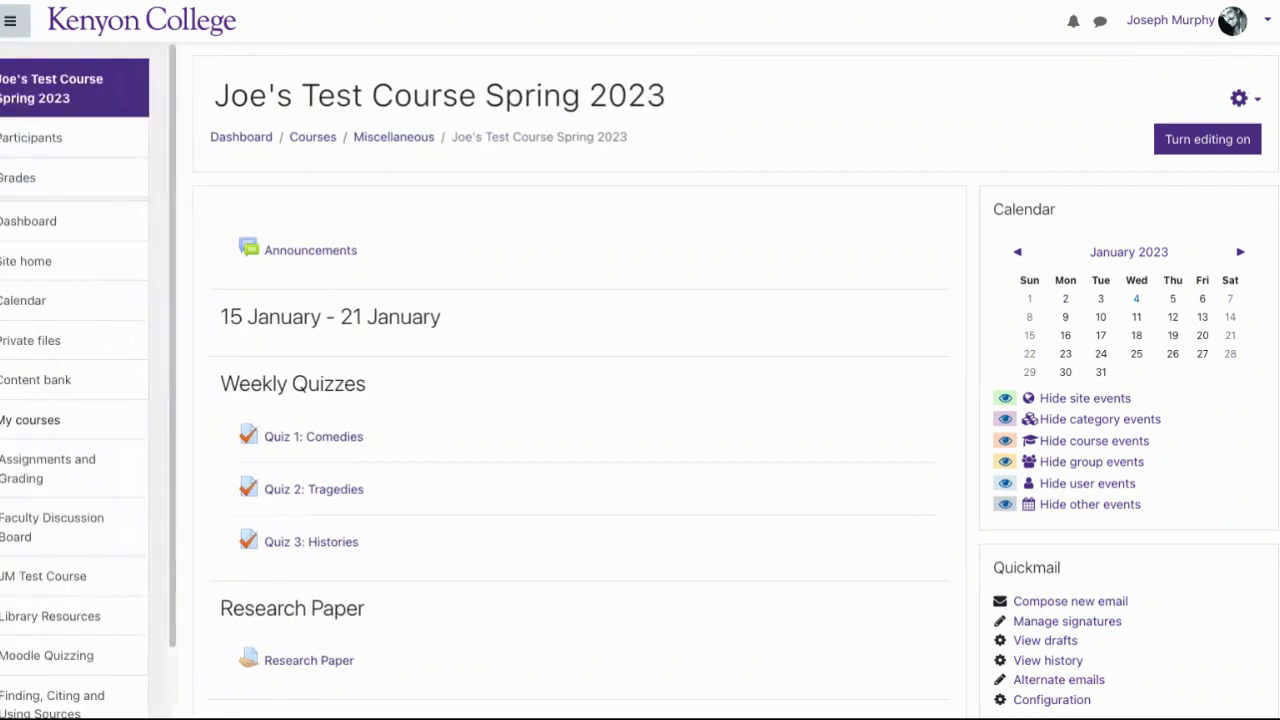
left_click(66, 188)
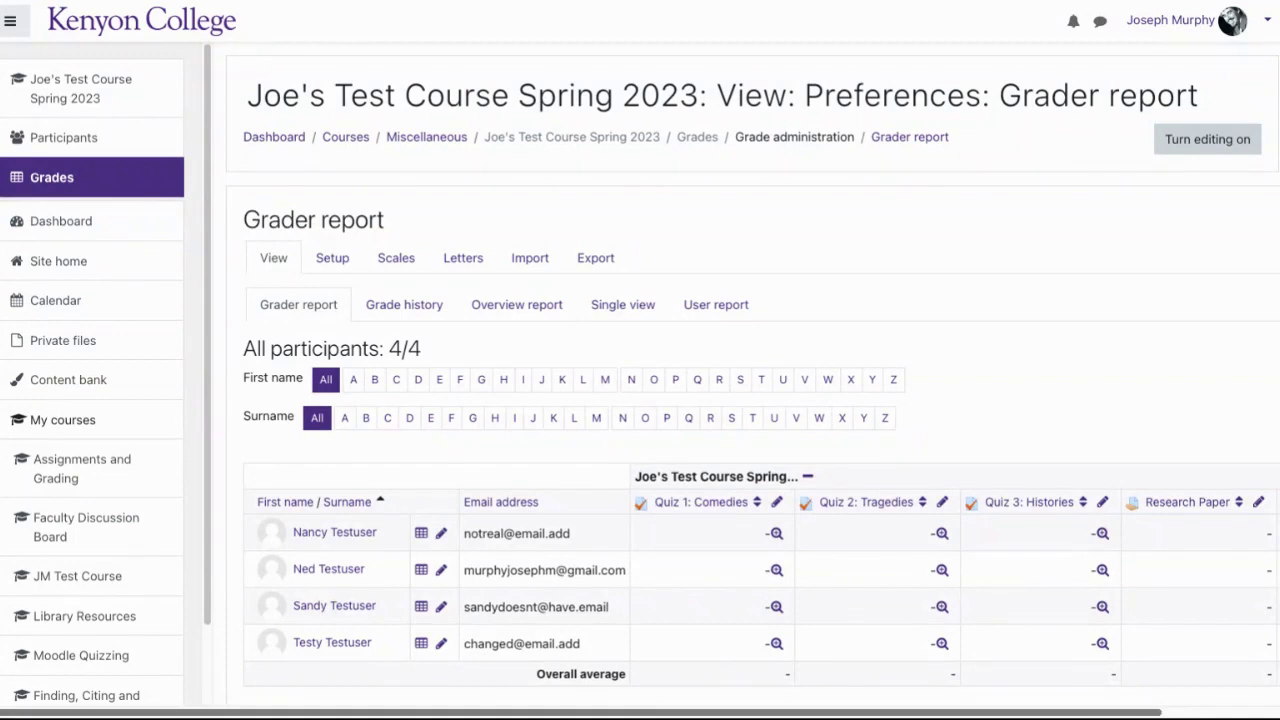
left_click_drag(340, 712, 464, 712)
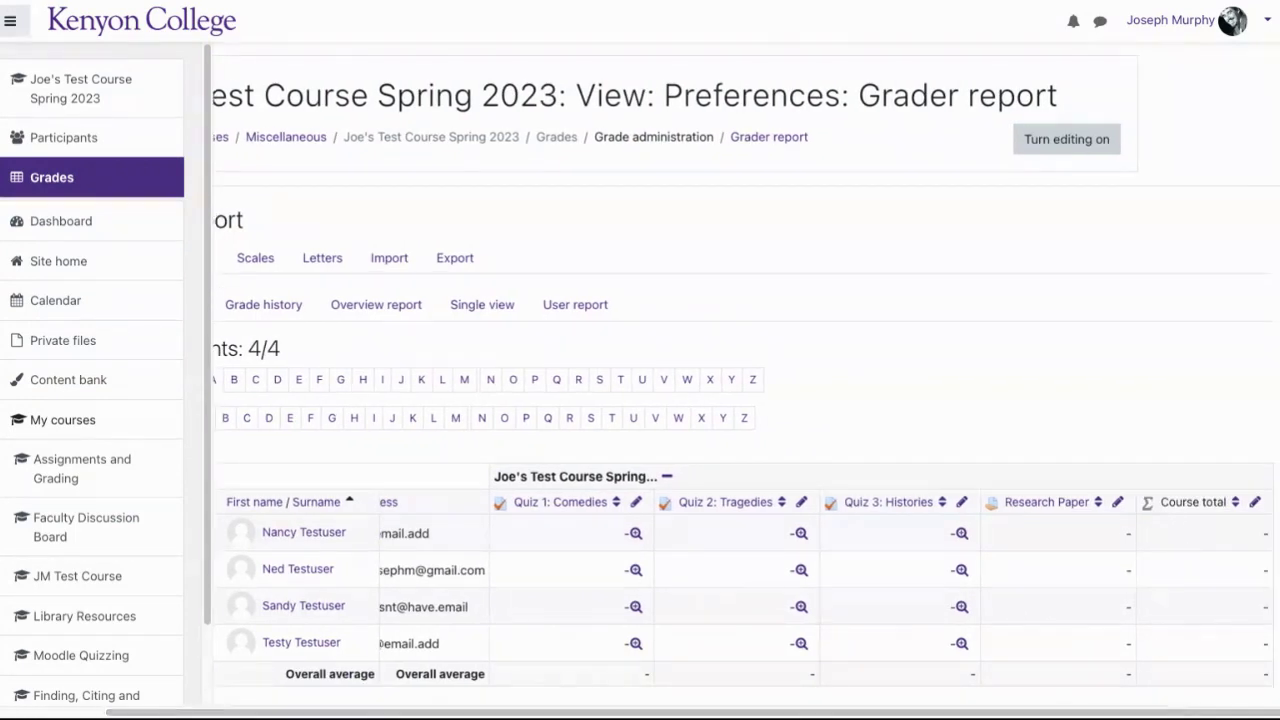
scroll(942, 589, "left", 3)
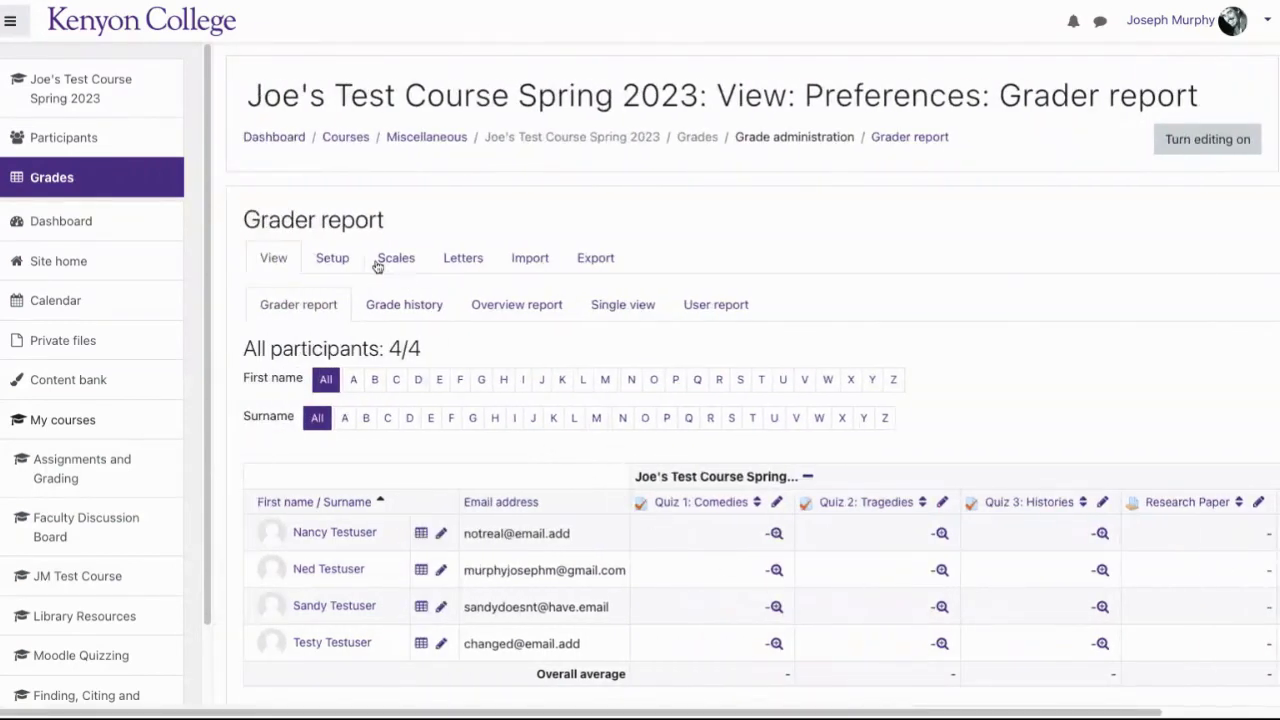
- Start a new grade item in the gradebook setup and name it Participation
left_click(332, 260)
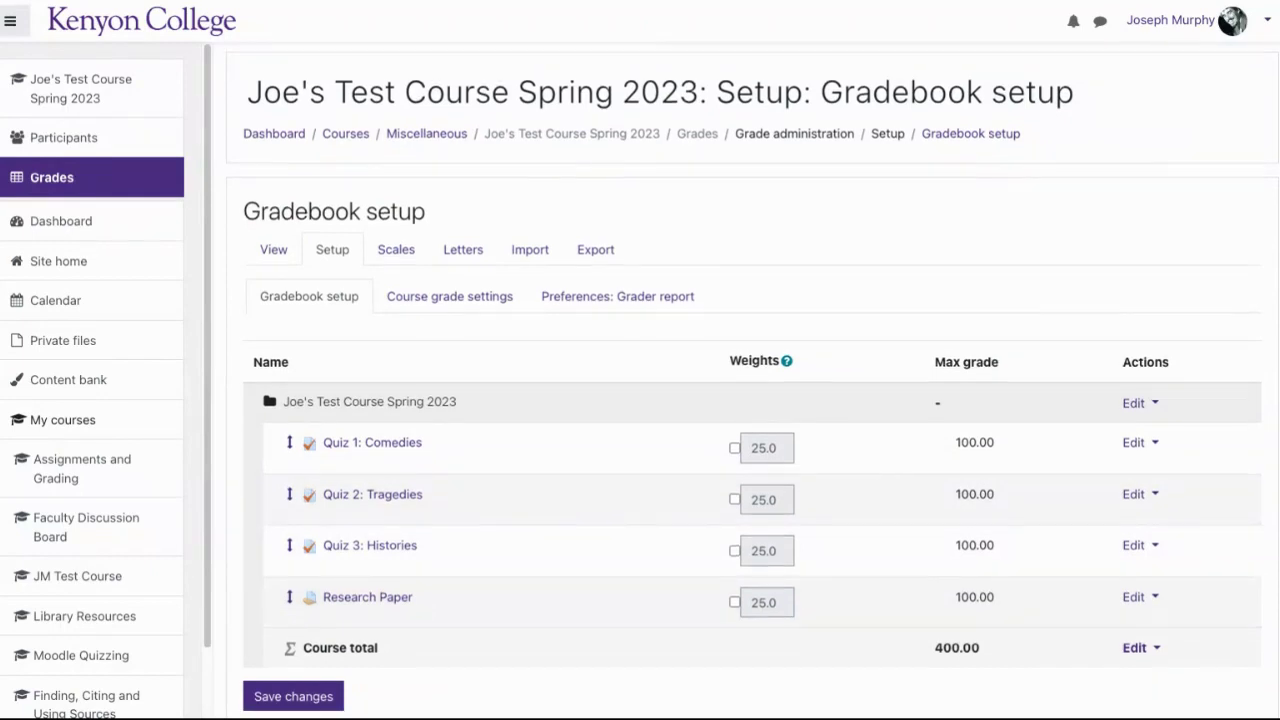
scroll(1247, 447, "down", 3)
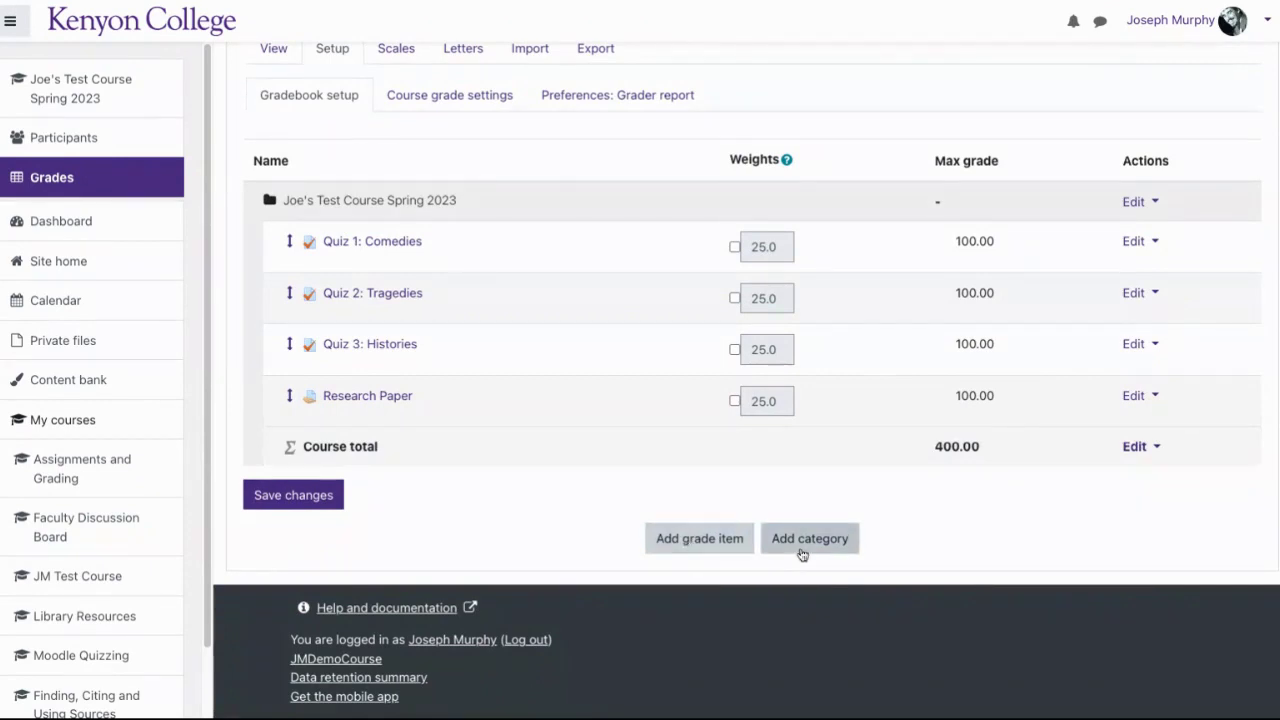
left_click(712, 546)
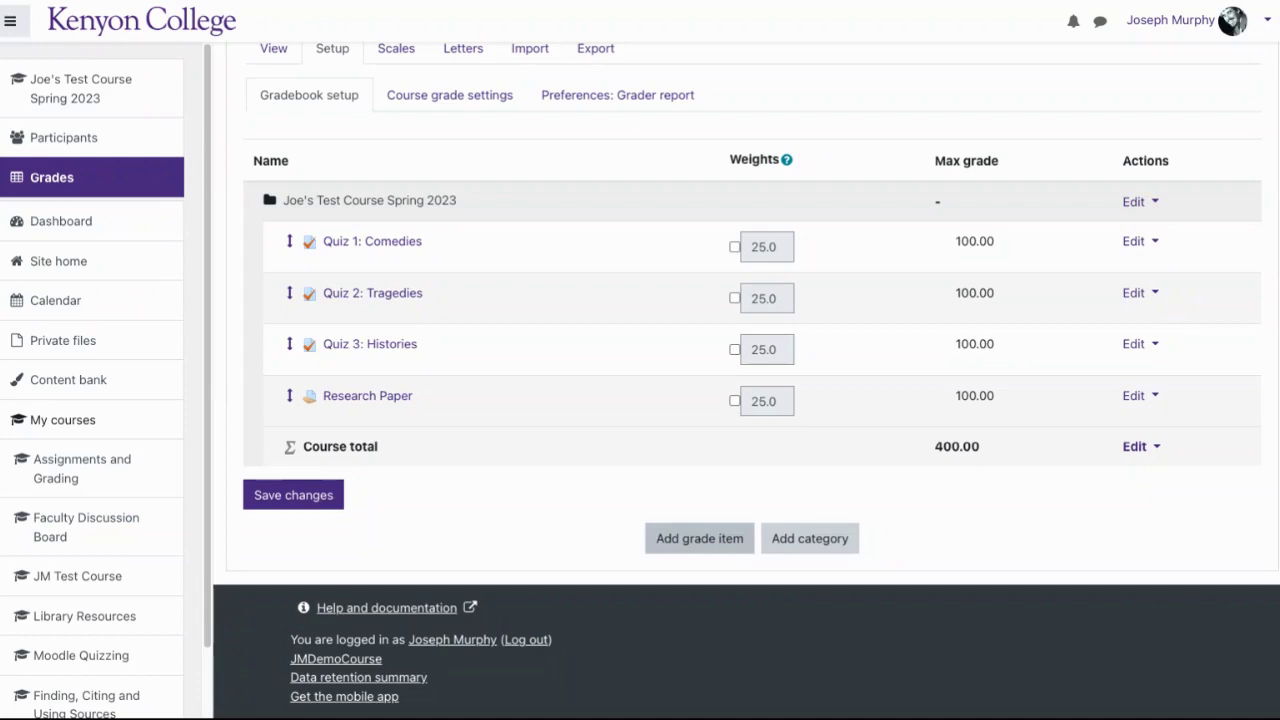
left_click(572, 276)
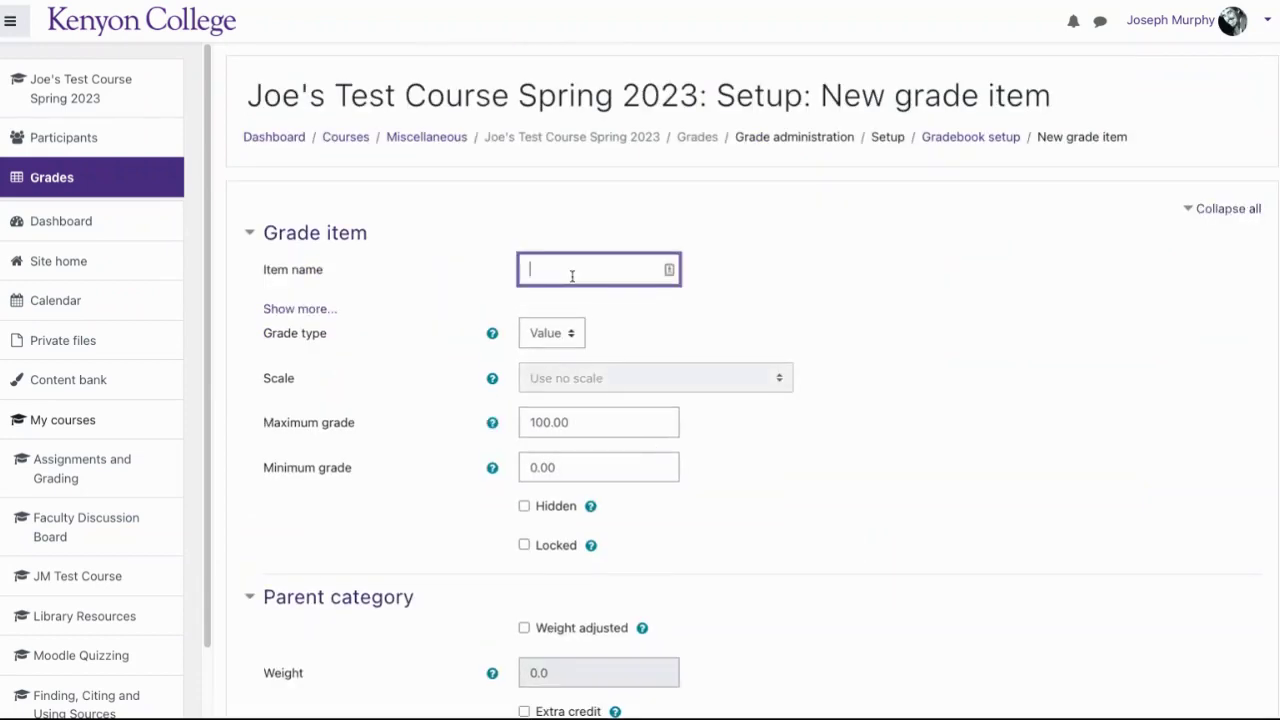
type("Participation")
- Set the Participation item's maximum grade to 10.00 and save the new grade item
left_click(540, 425)
left_click(540, 425)
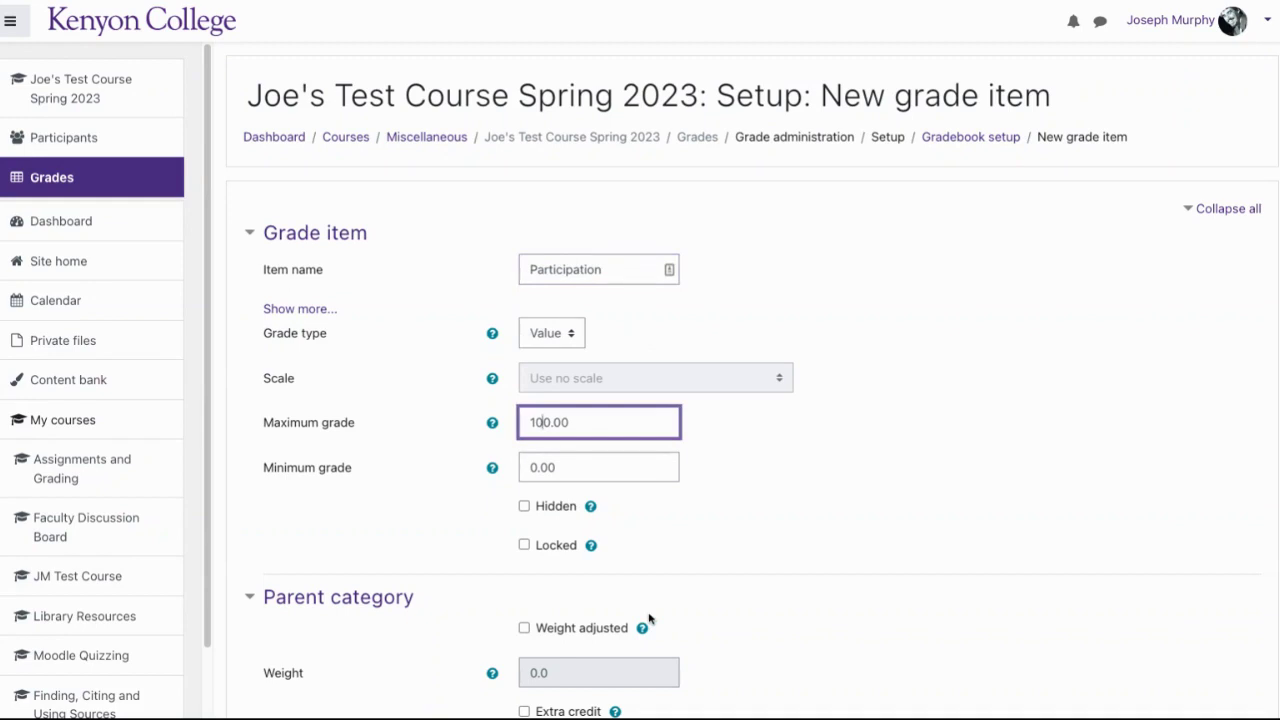
key("BackSpace")
scroll(754, 382, "down", 1)
scroll(623, 340, "down", 3)
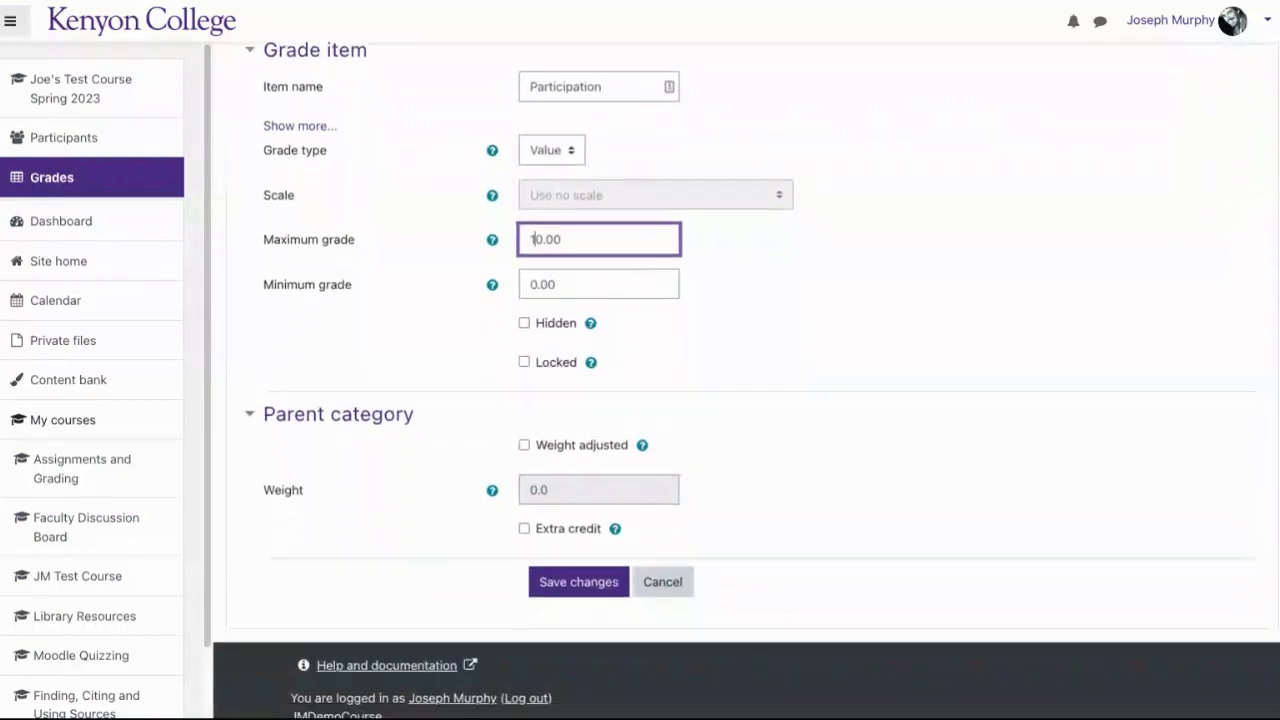
left_click(571, 585)
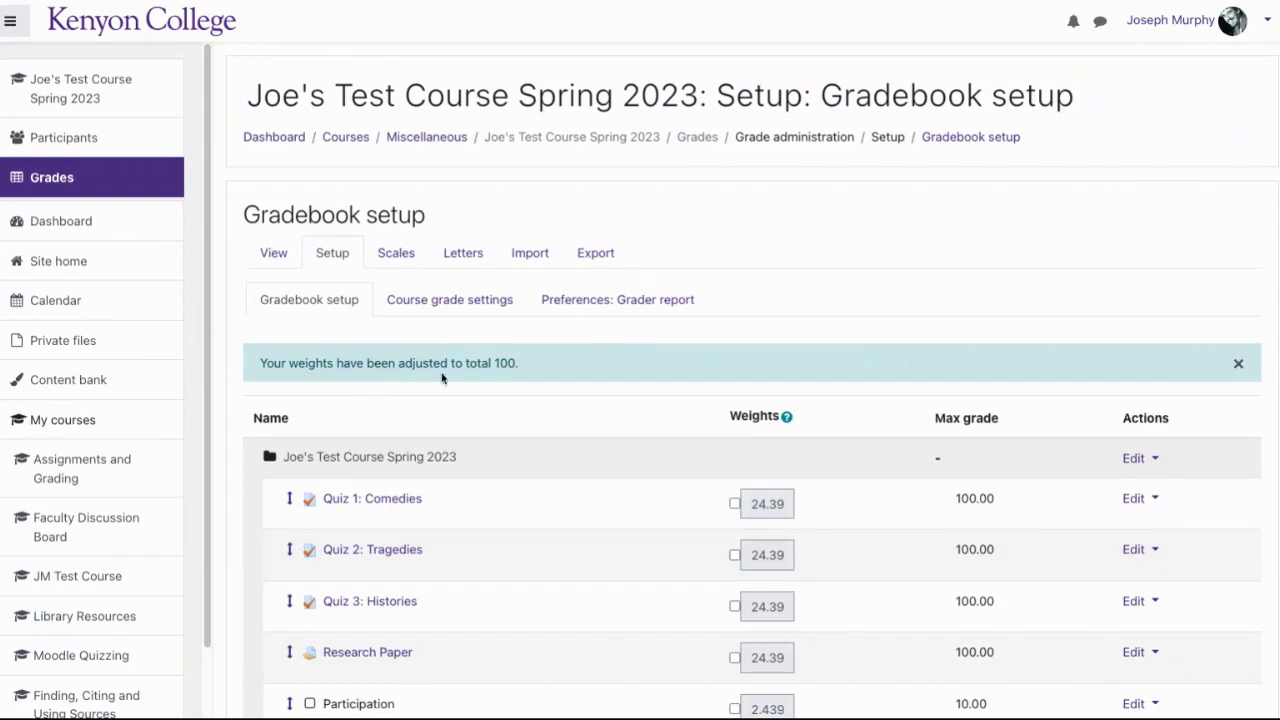
- Add another grade item named In-class exam, keeping the default maximum grade of 100.00, and save it
scroll(435, 377, "down", 1)
scroll(750, 400, "down", 5)
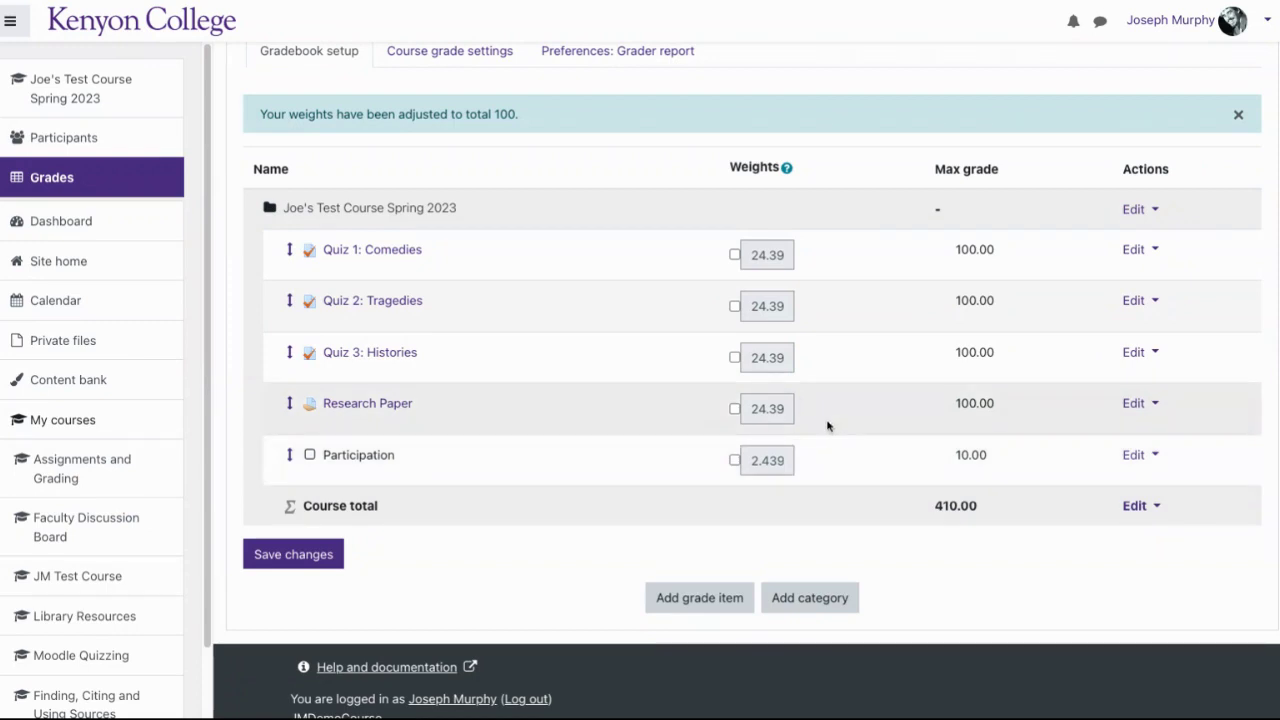
left_click(674, 604)
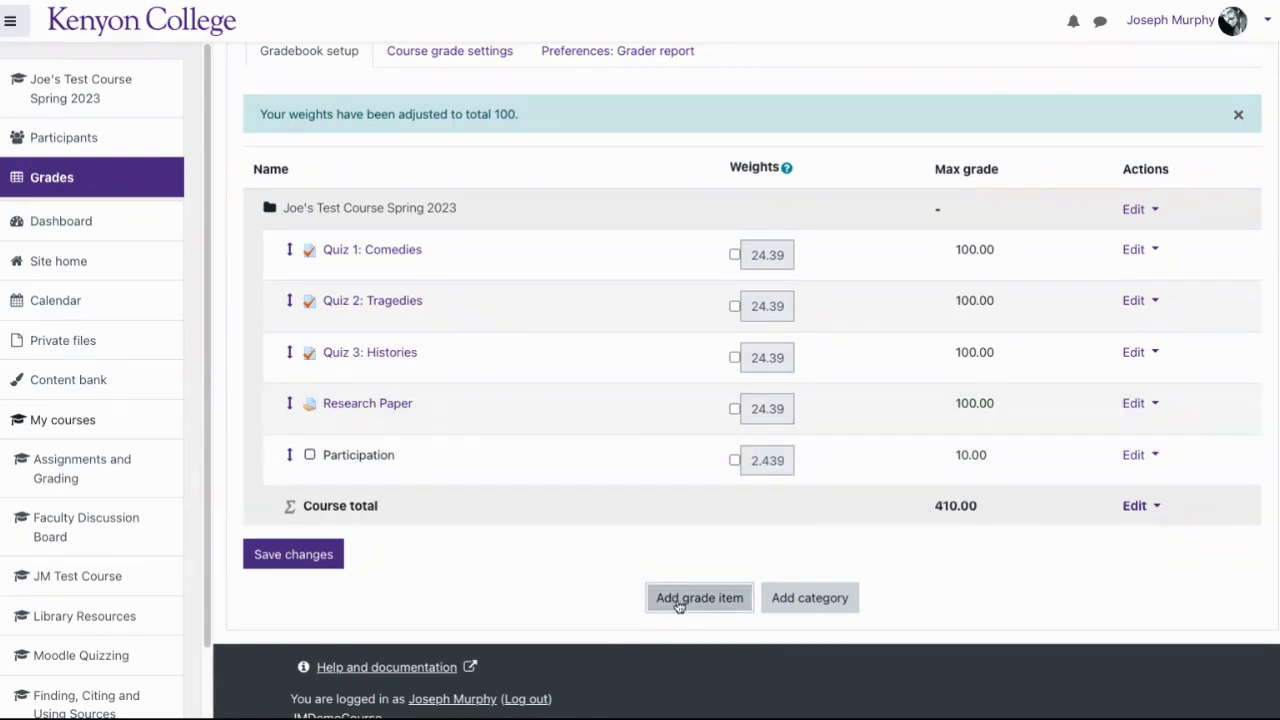
left_click(580, 269)
type("In-class exam")
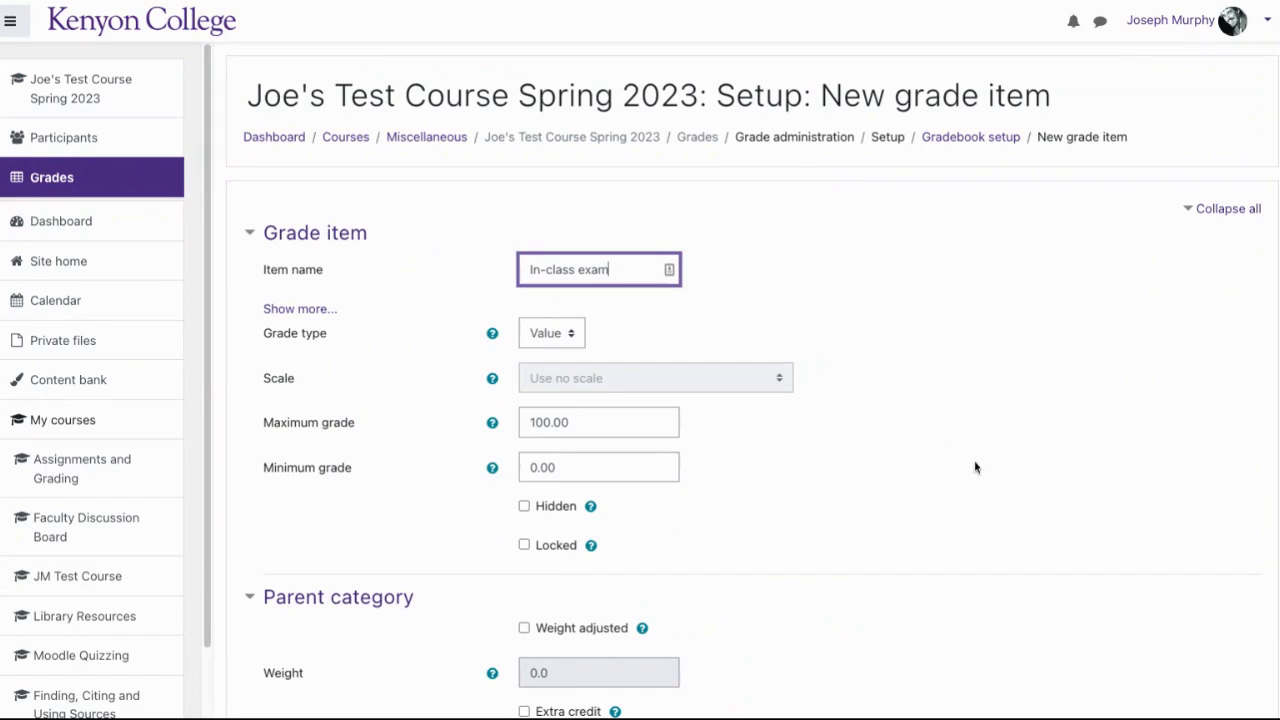
scroll(1237, 530, "down", 3)
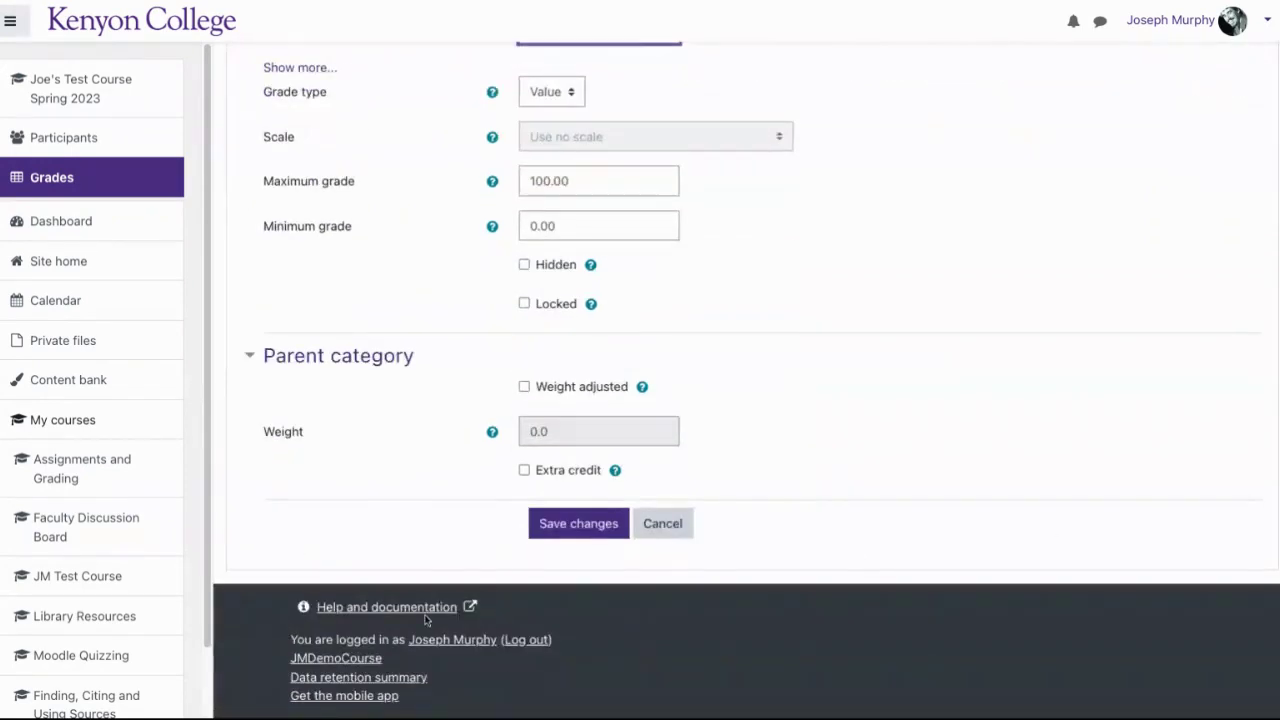
left_click(562, 528)
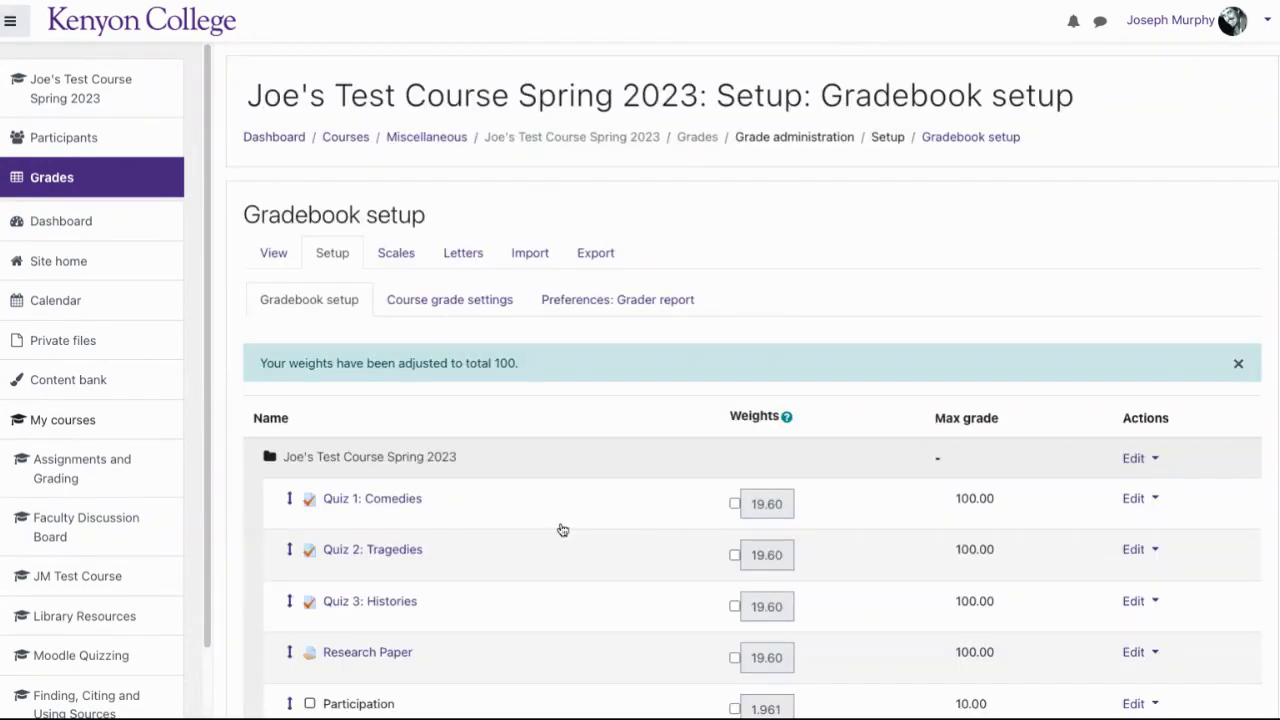
- Add a grade category named Quiz with Natural aggregation and save it
scroll(753, 385, "down", 1)
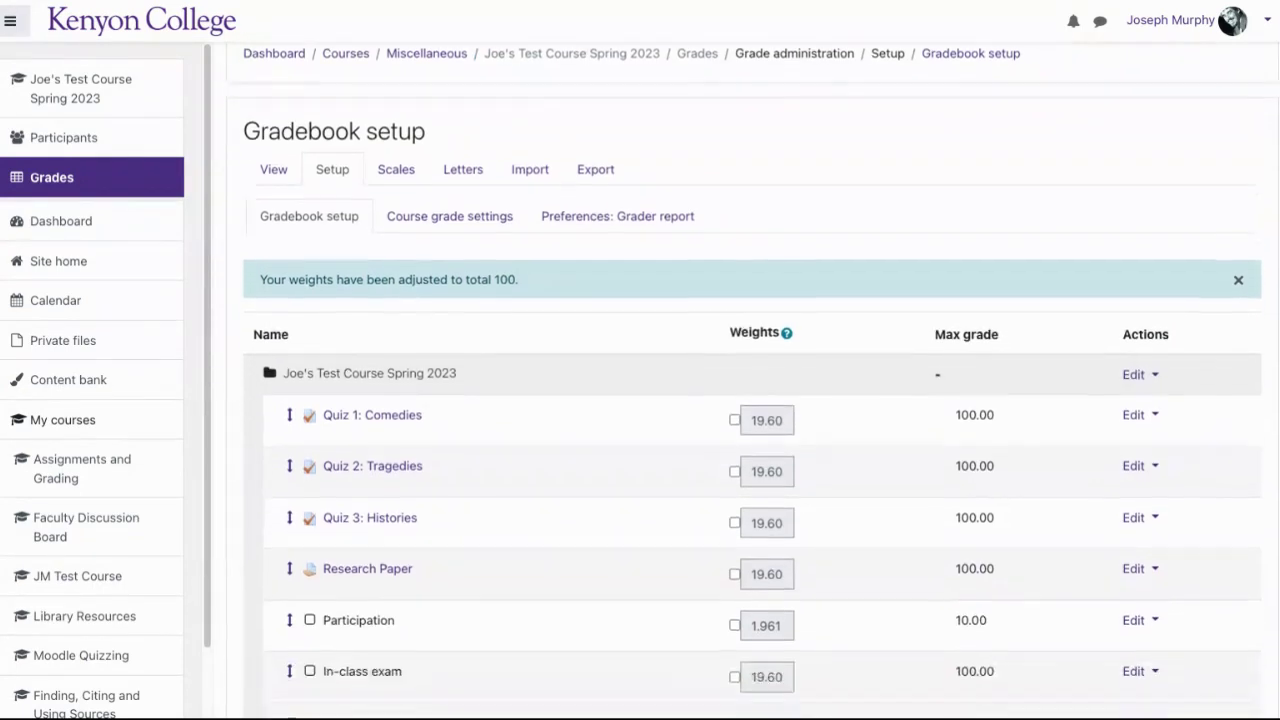
scroll(435, 528, "down", 2)
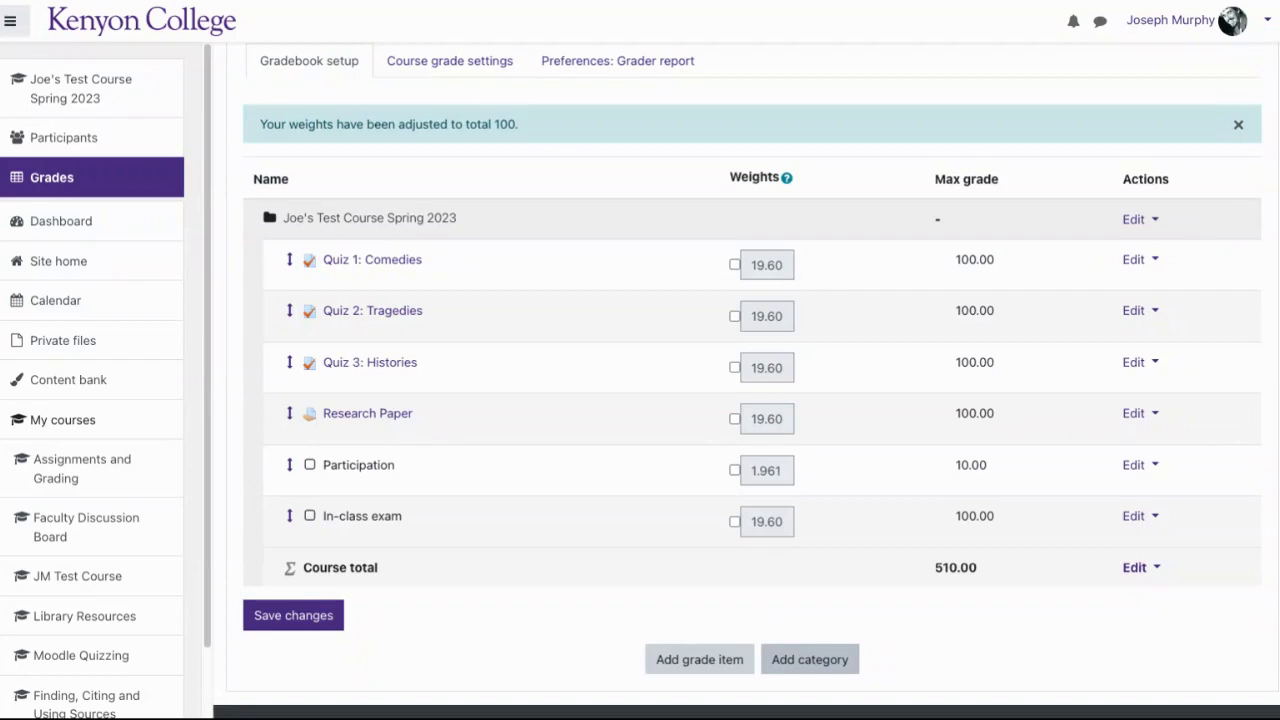
left_click(810, 659)
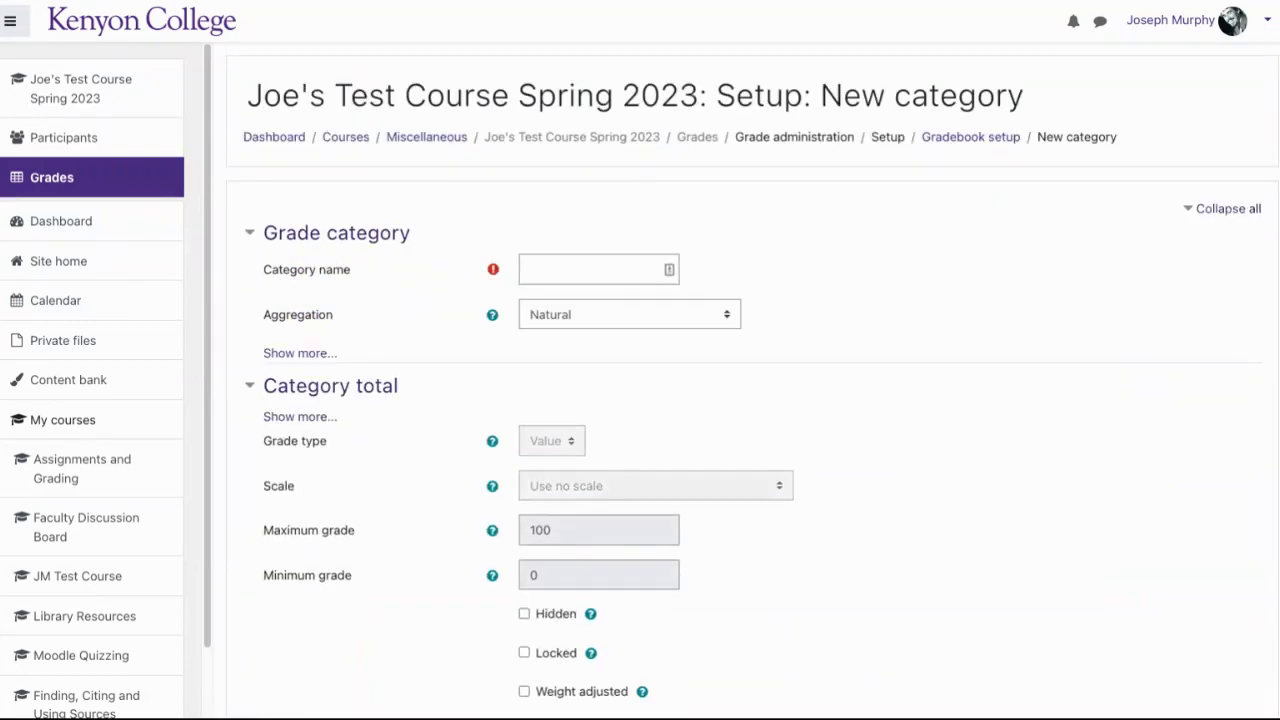
left_click(618, 269)
type("Quiz")
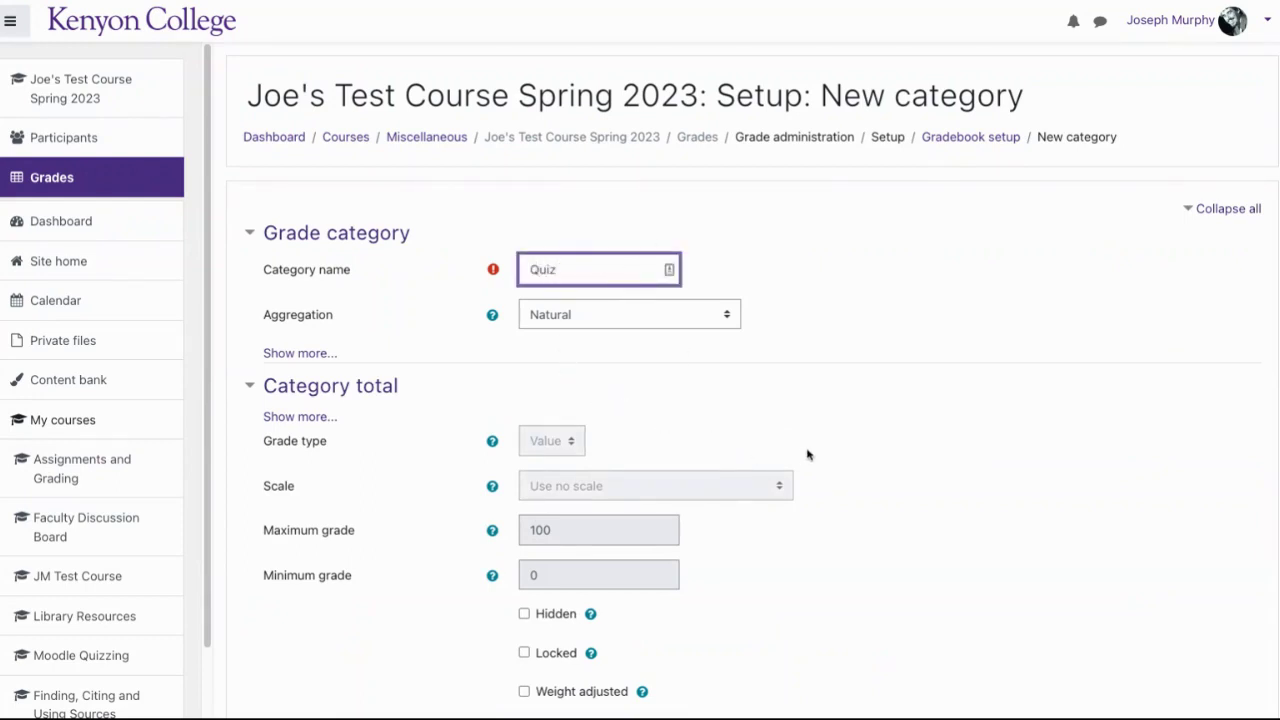
scroll(540, 660, "down", 3)
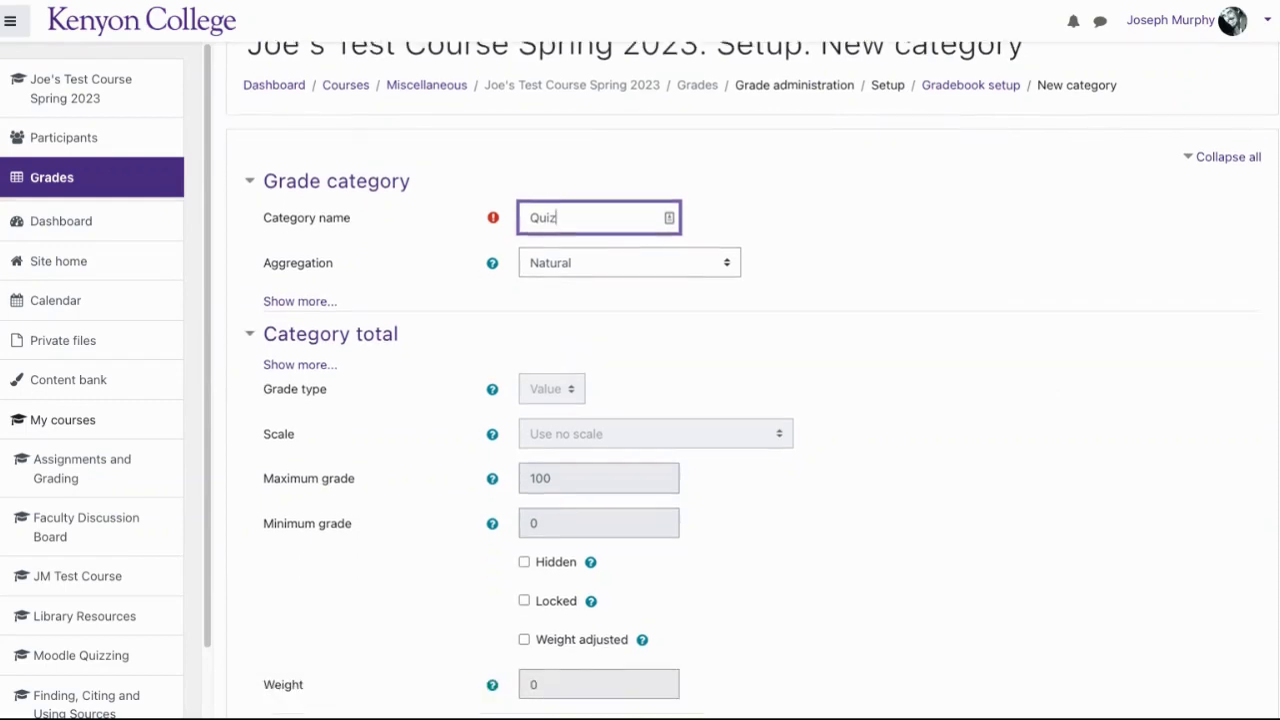
left_click(567, 580)
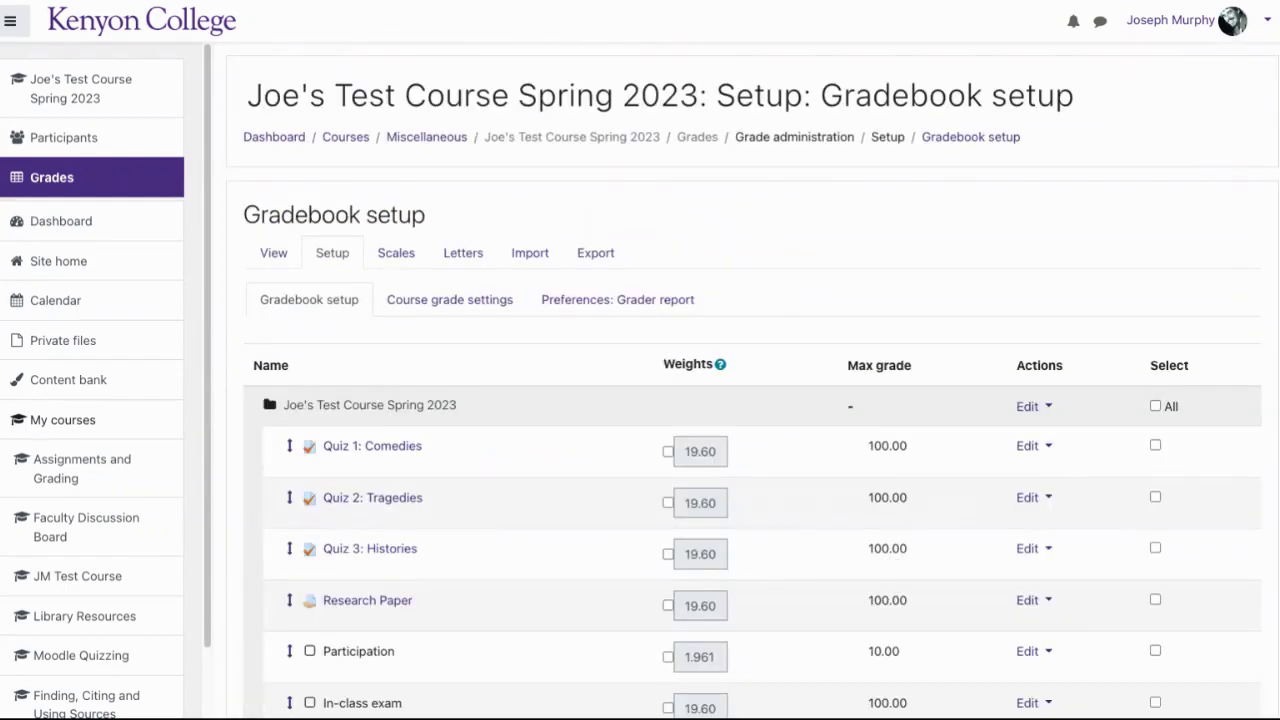
- Move Quiz 1: Comedies, Quiz 2: Tragedies and Quiz 3: Histories into the Quiz category
scroll(430, 220, "down", 3)
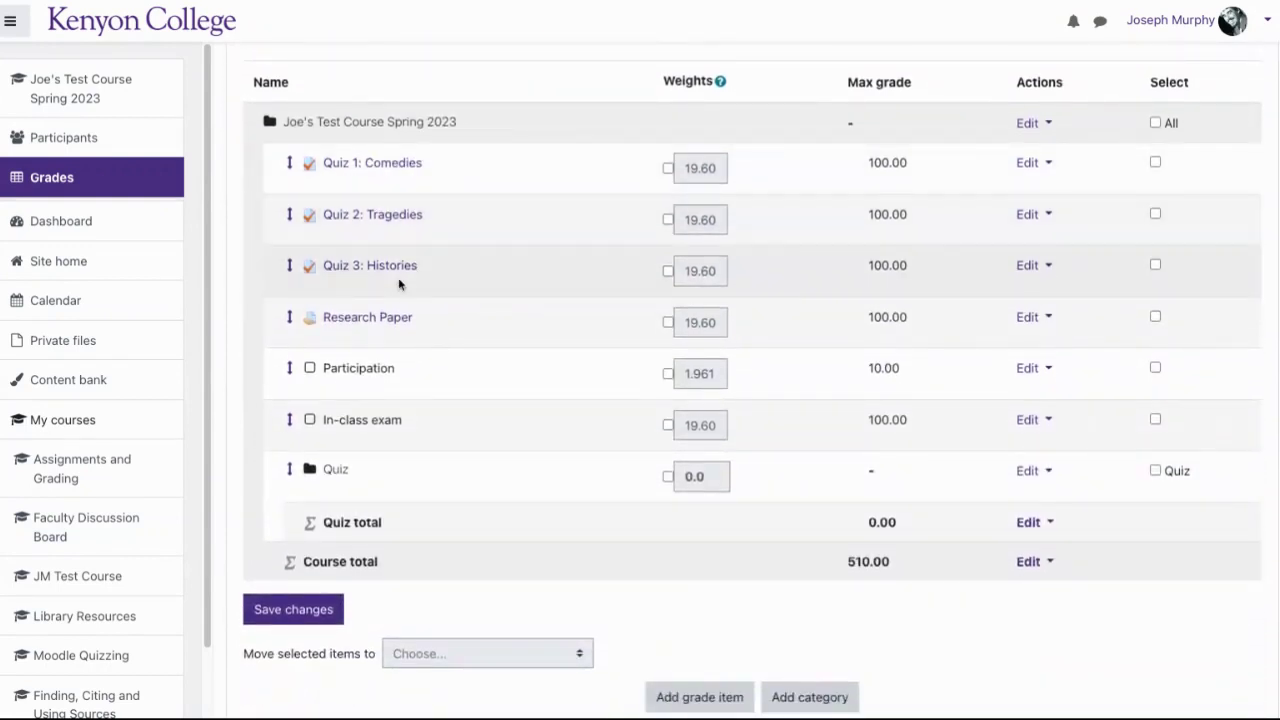
left_click(1155, 163)
left_click(1155, 214)
left_click(1155, 265)
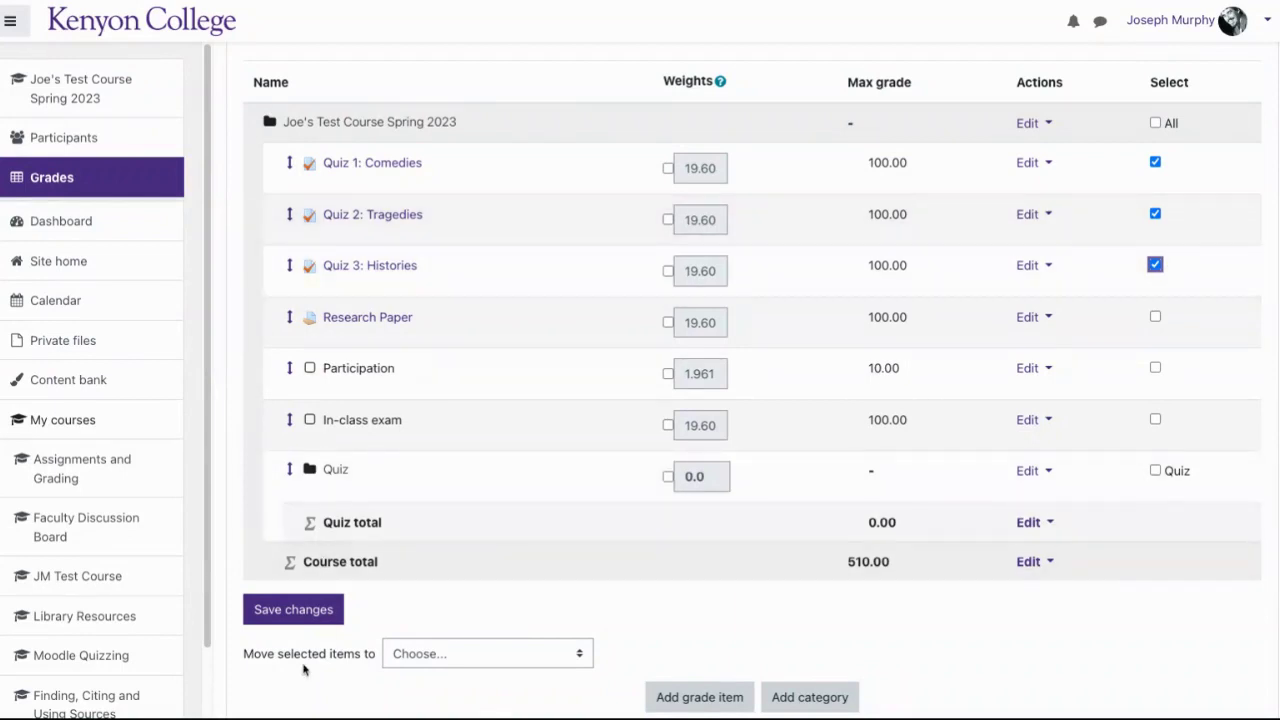
left_click(485, 652)
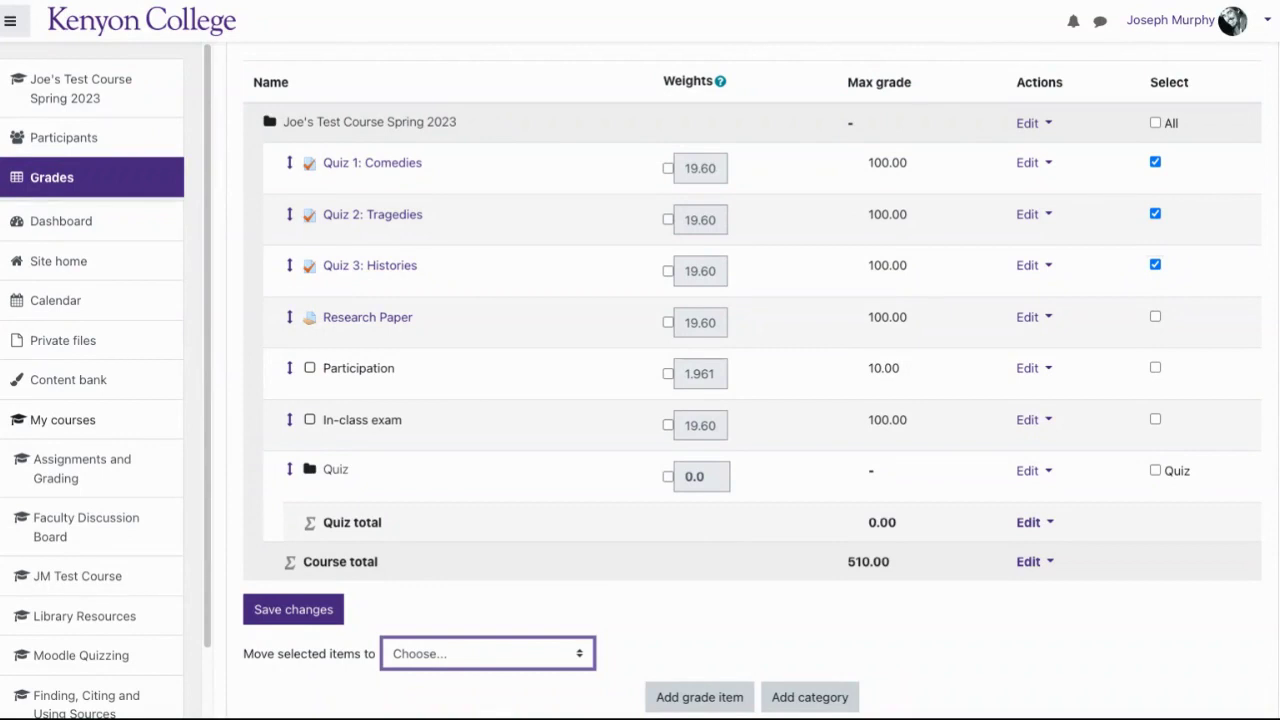
left_click(476, 703)
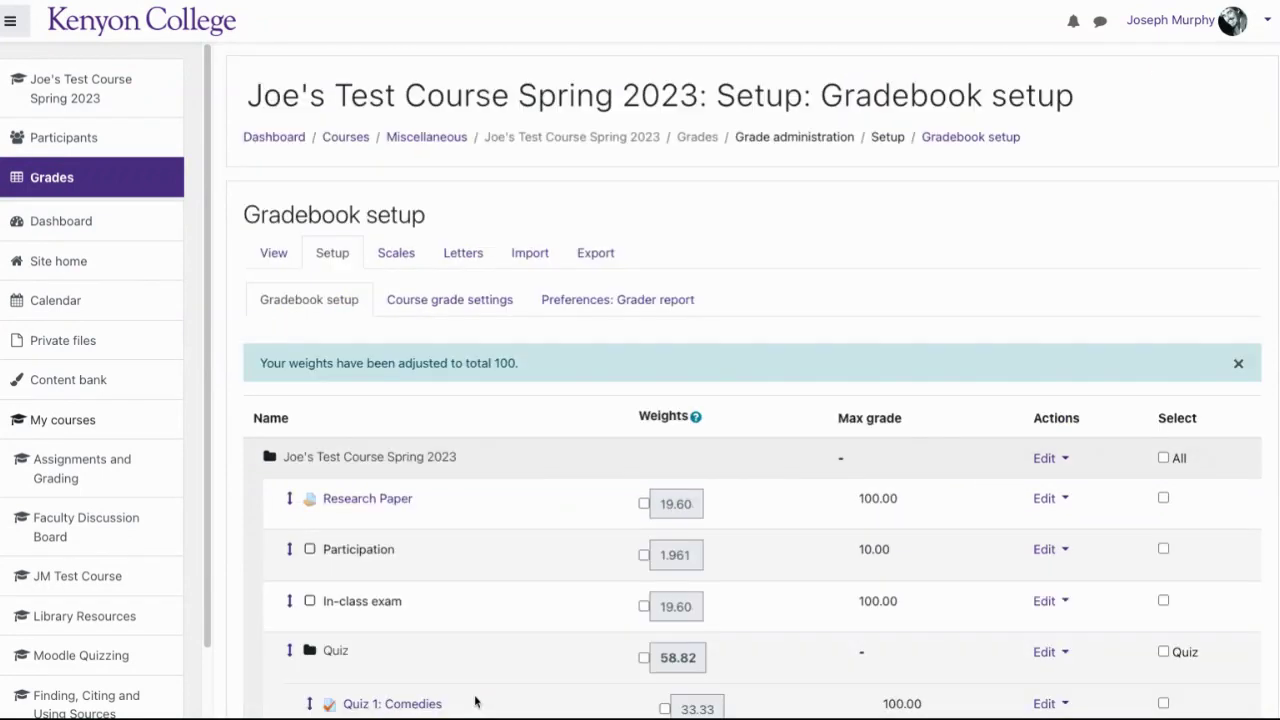
- Move the Quiz category to the start of the course's grade items, above Research Paper
scroll(680, 400, "down", 3)
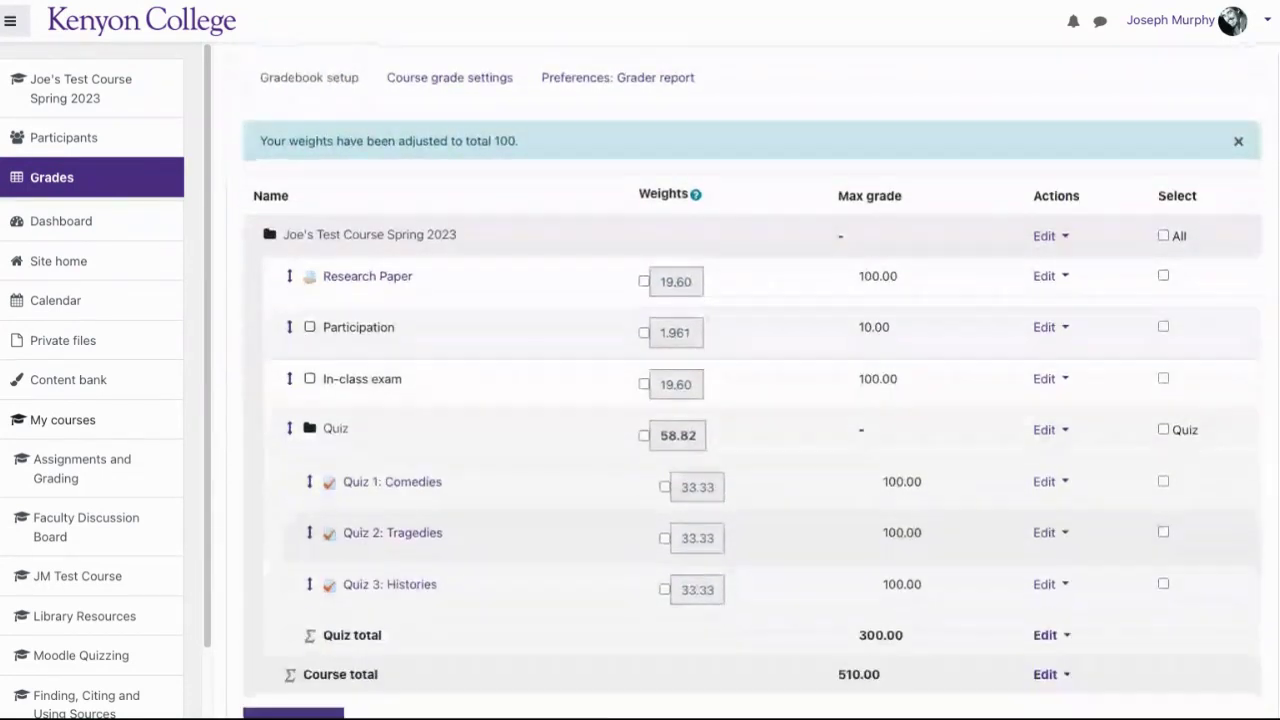
scroll(337, 343, "down", 1)
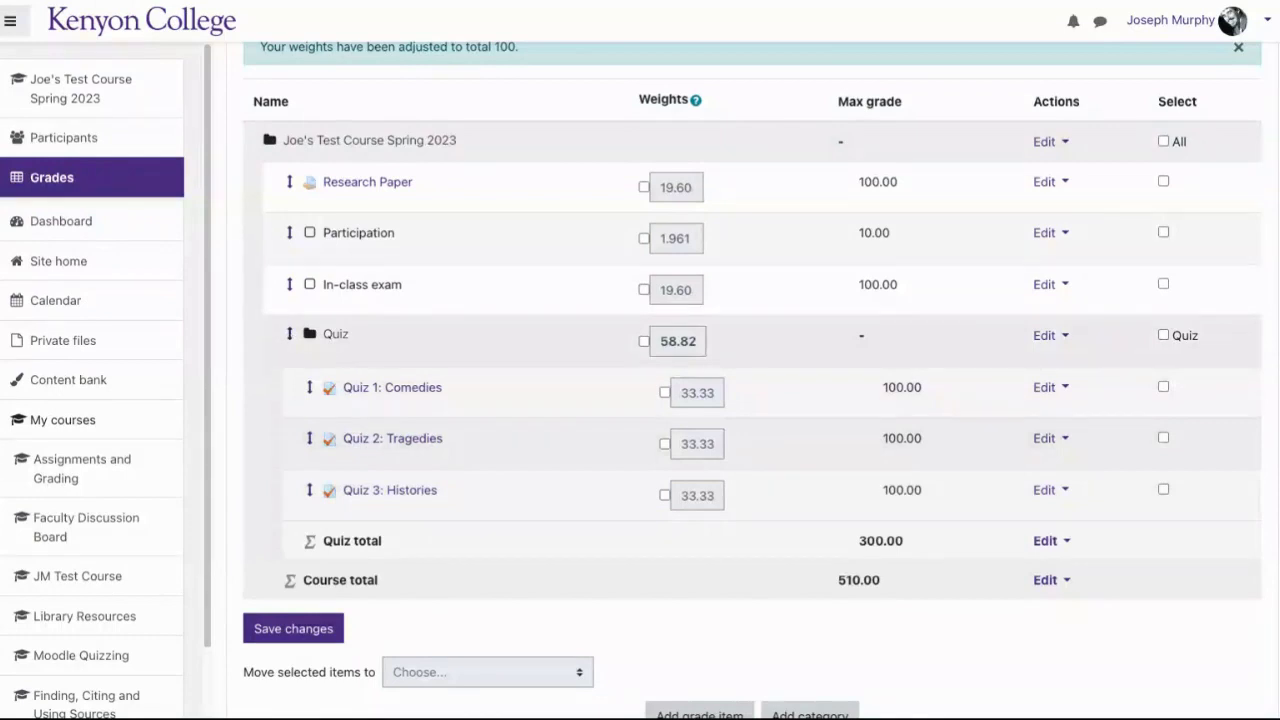
left_click(289, 333)
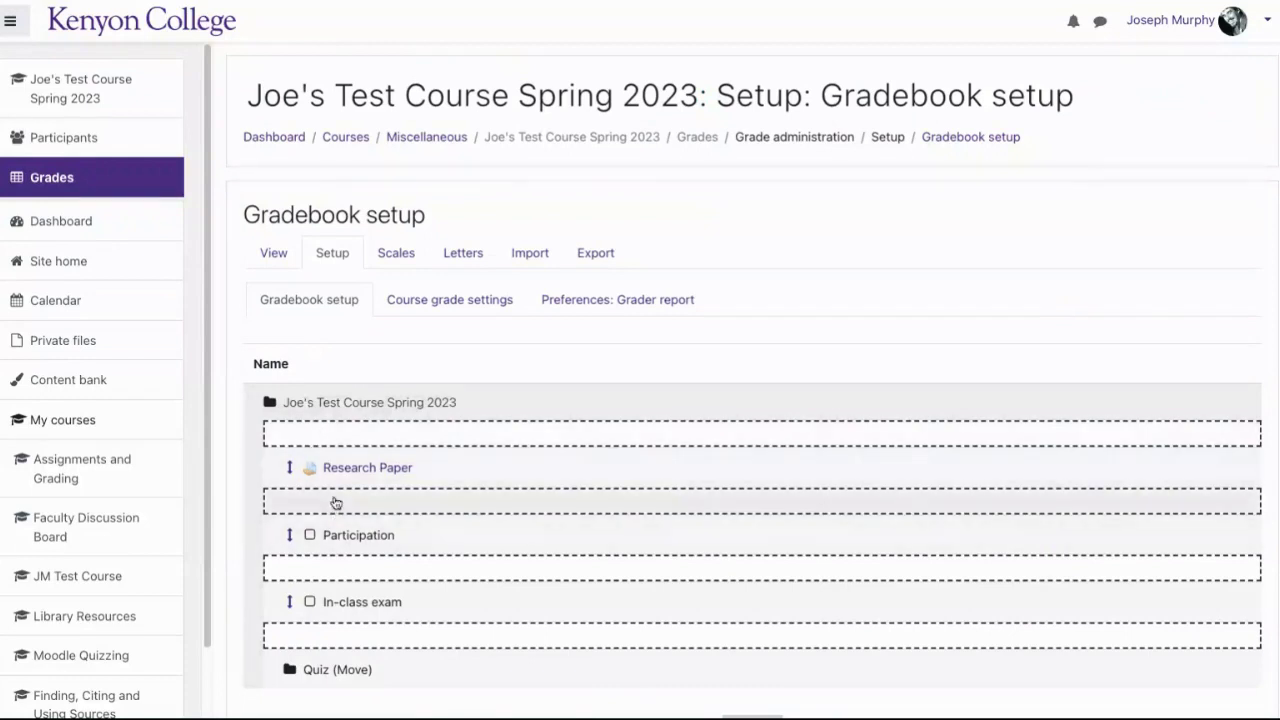
left_click(296, 438)
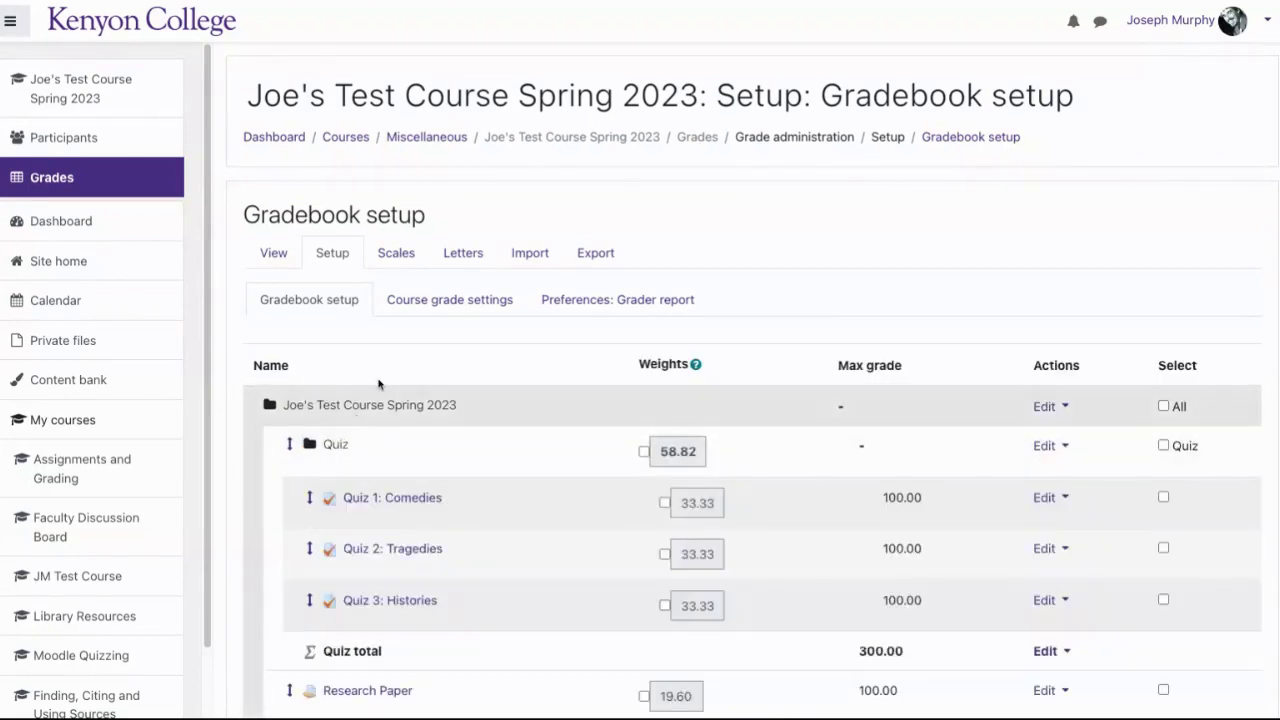
- Override the Quiz category's automatic weight and set it to 30
scroll(451, 451, "down", 3)
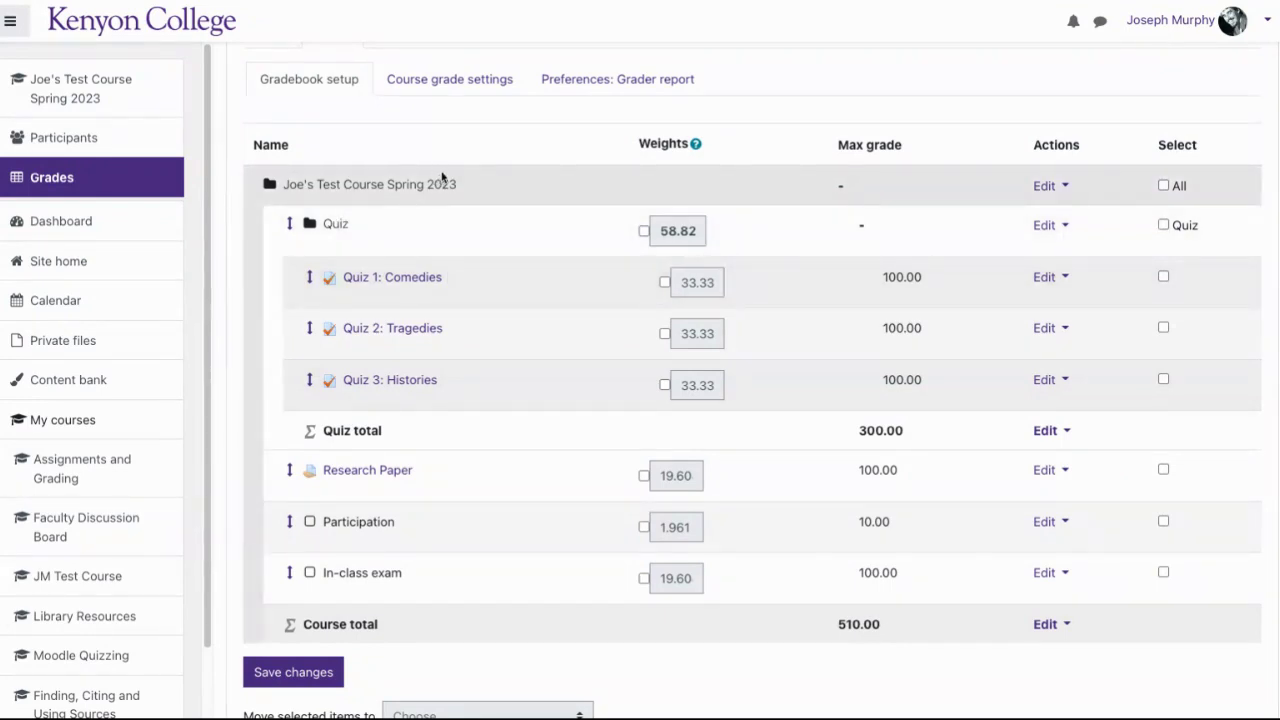
left_click(644, 231)
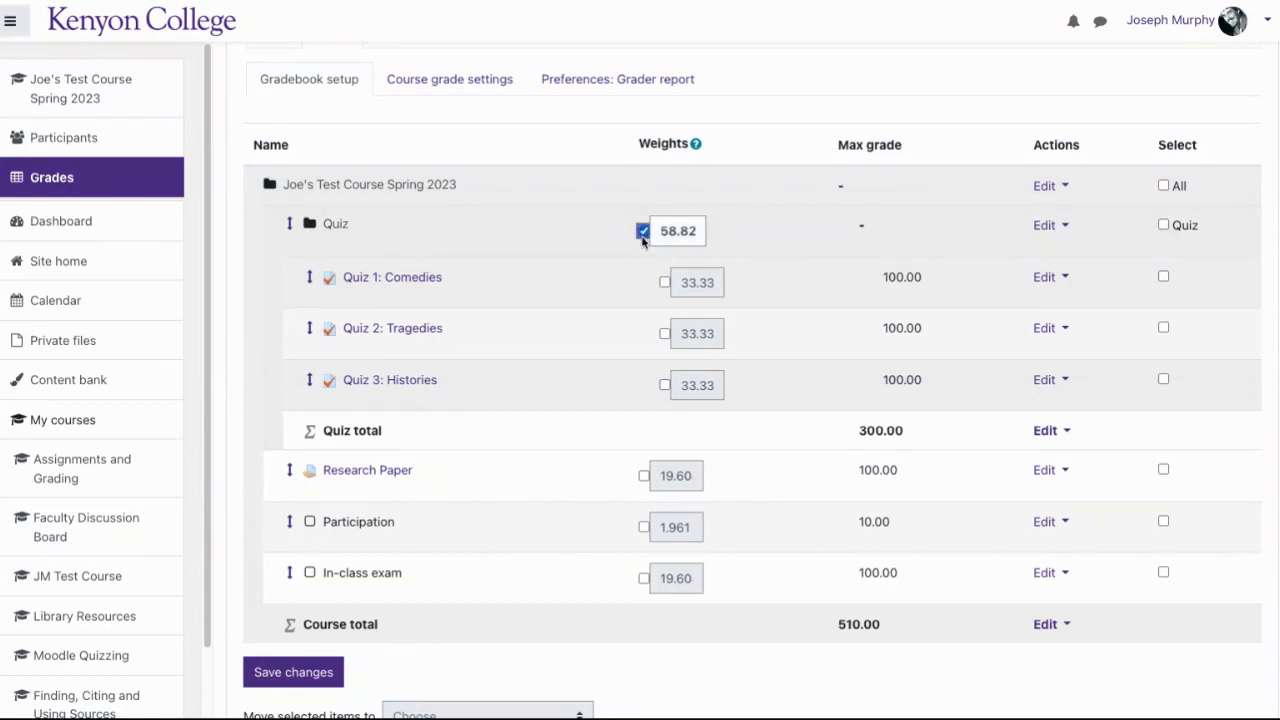
left_click(661, 231)
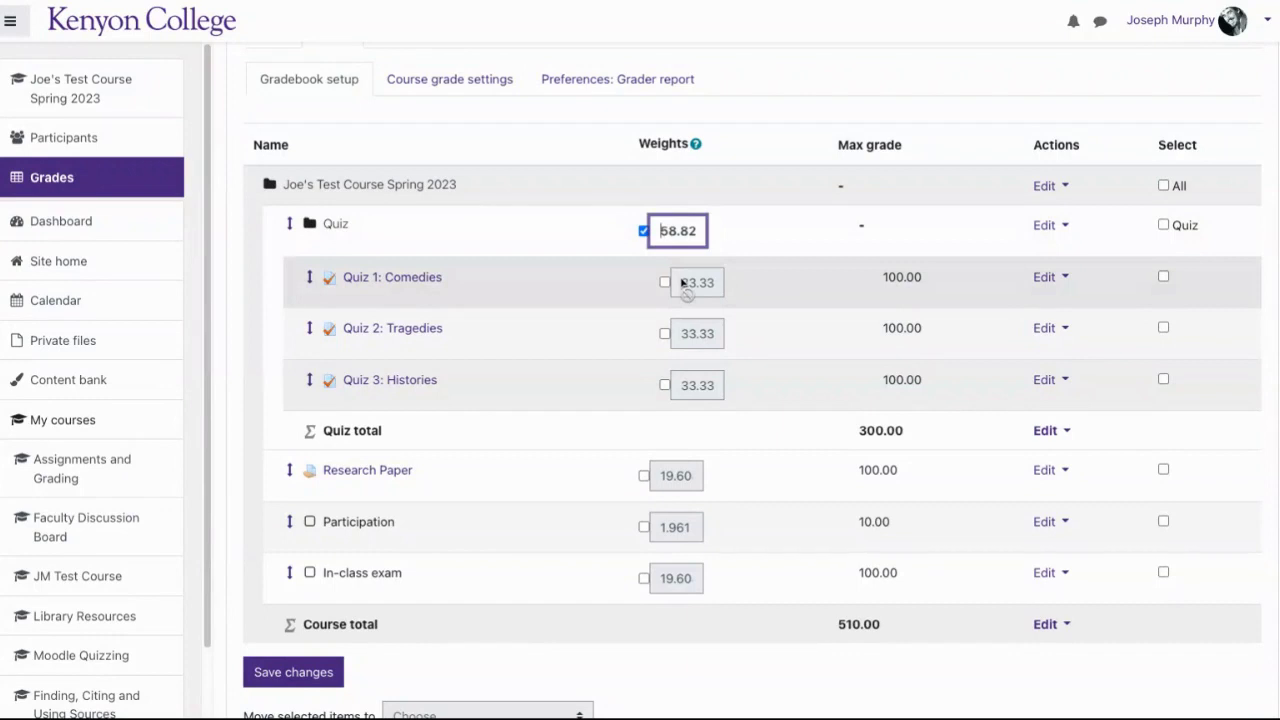
double_click(680, 228)
type("30")
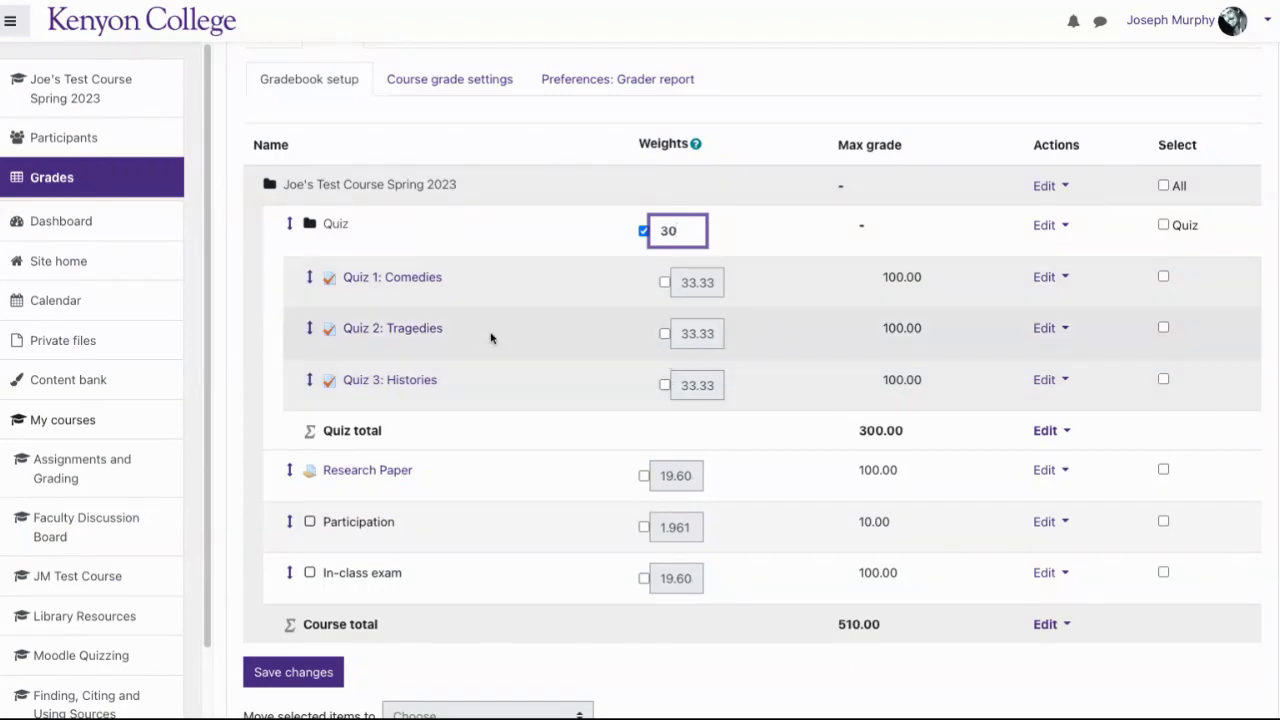
- Override the automatic weight of Research Paper and set it to 30
left_click(644, 476)
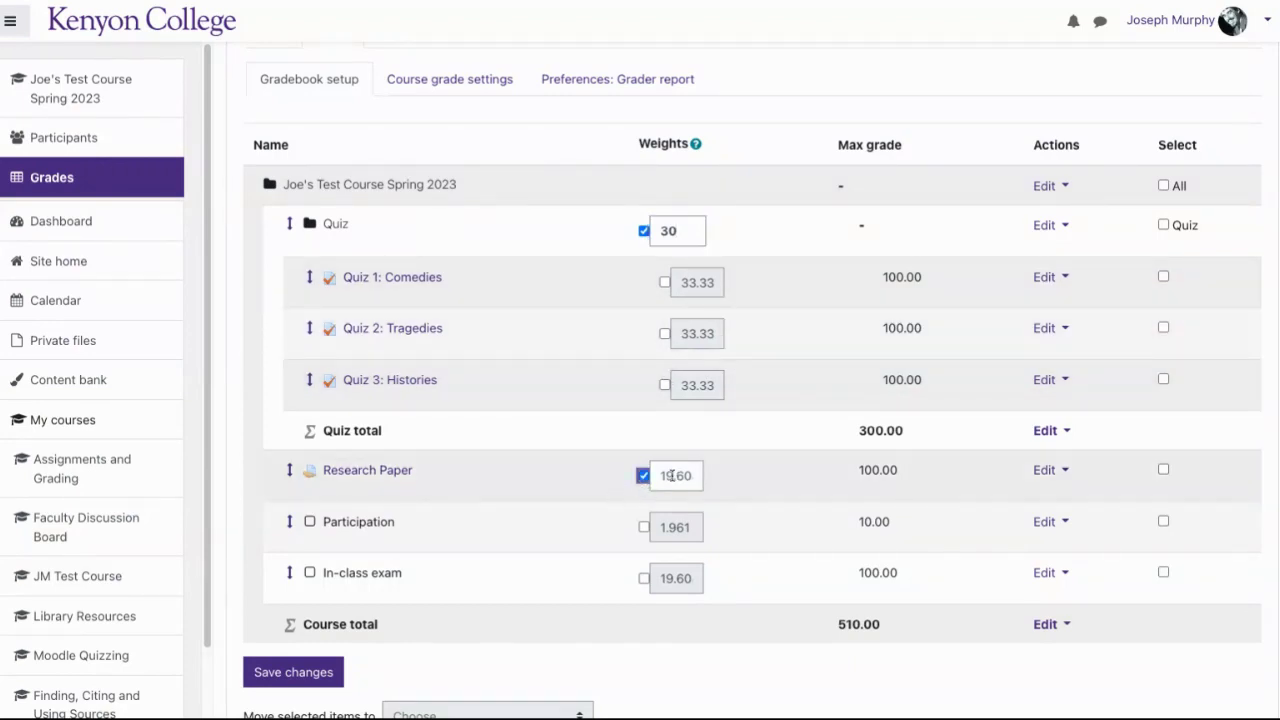
left_click(659, 476)
double_click(673, 476)
type("30")
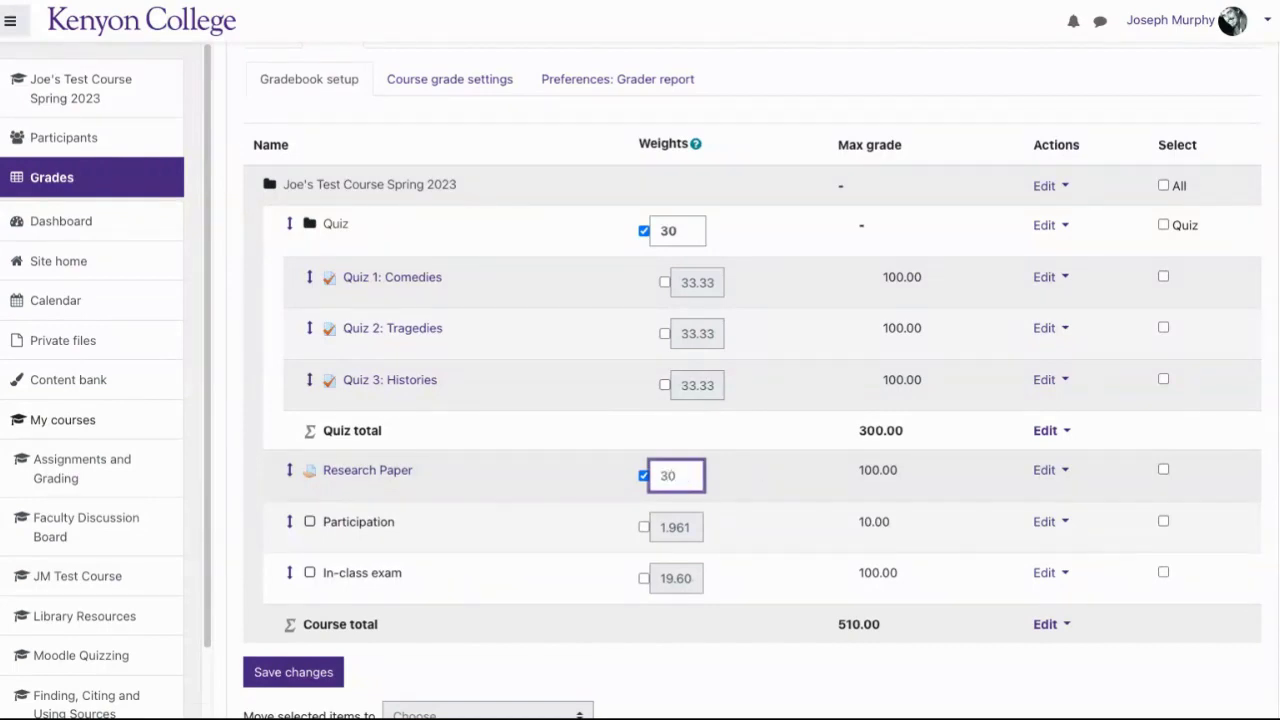
key("Tab")
- Override the automatic weight of Participation, set it to 10, and save the gradebook changes
left_click_drag(665, 527, 690, 533)
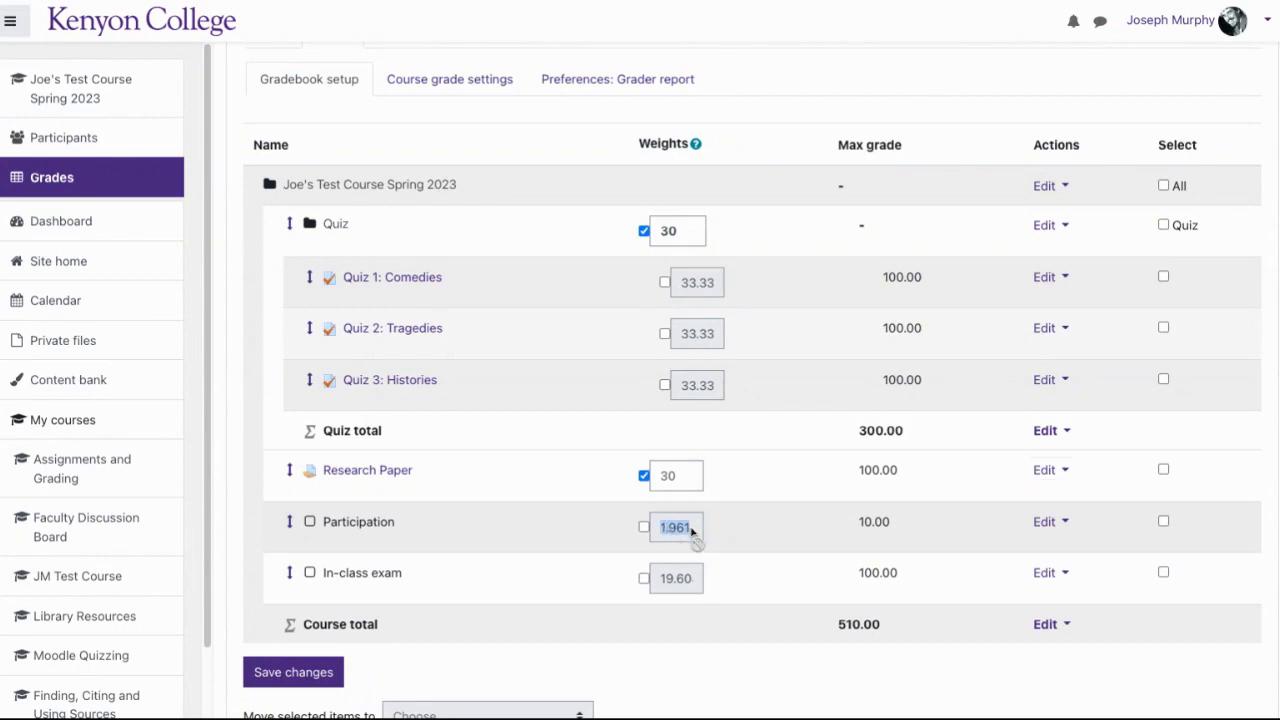
left_click(643, 527)
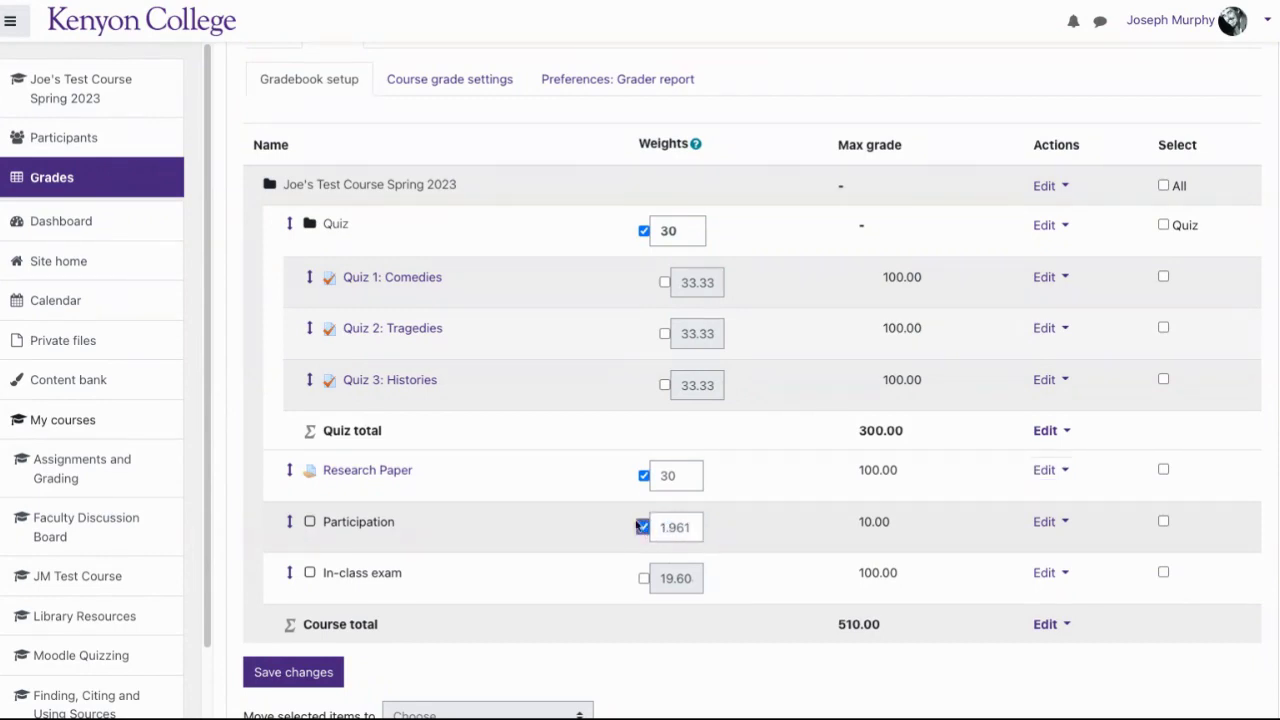
double_click(684, 526)
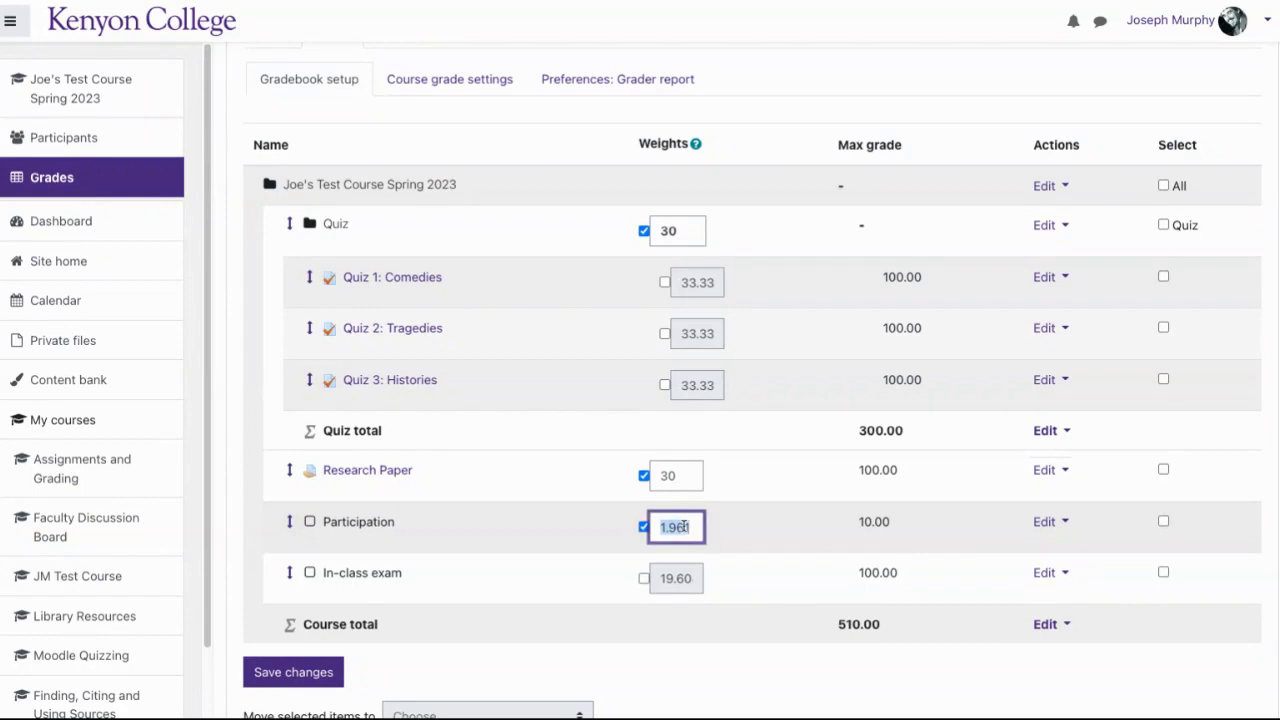
type("10")
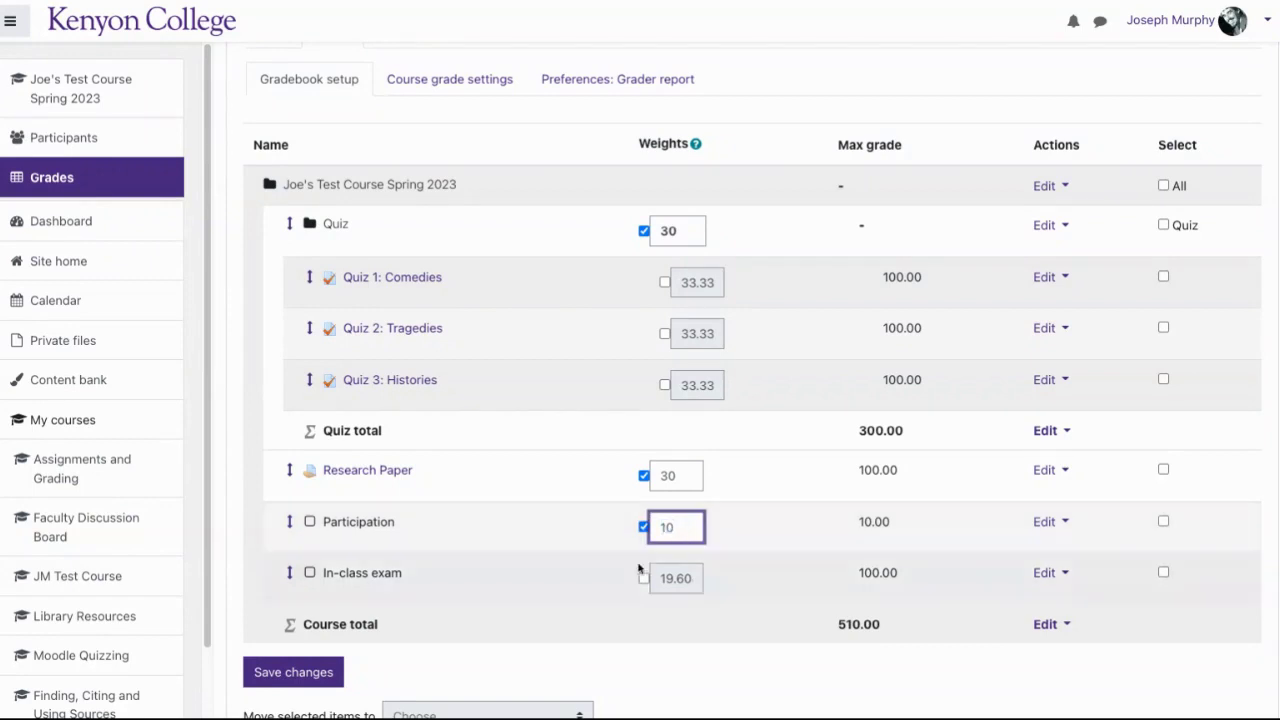
key("Tab")
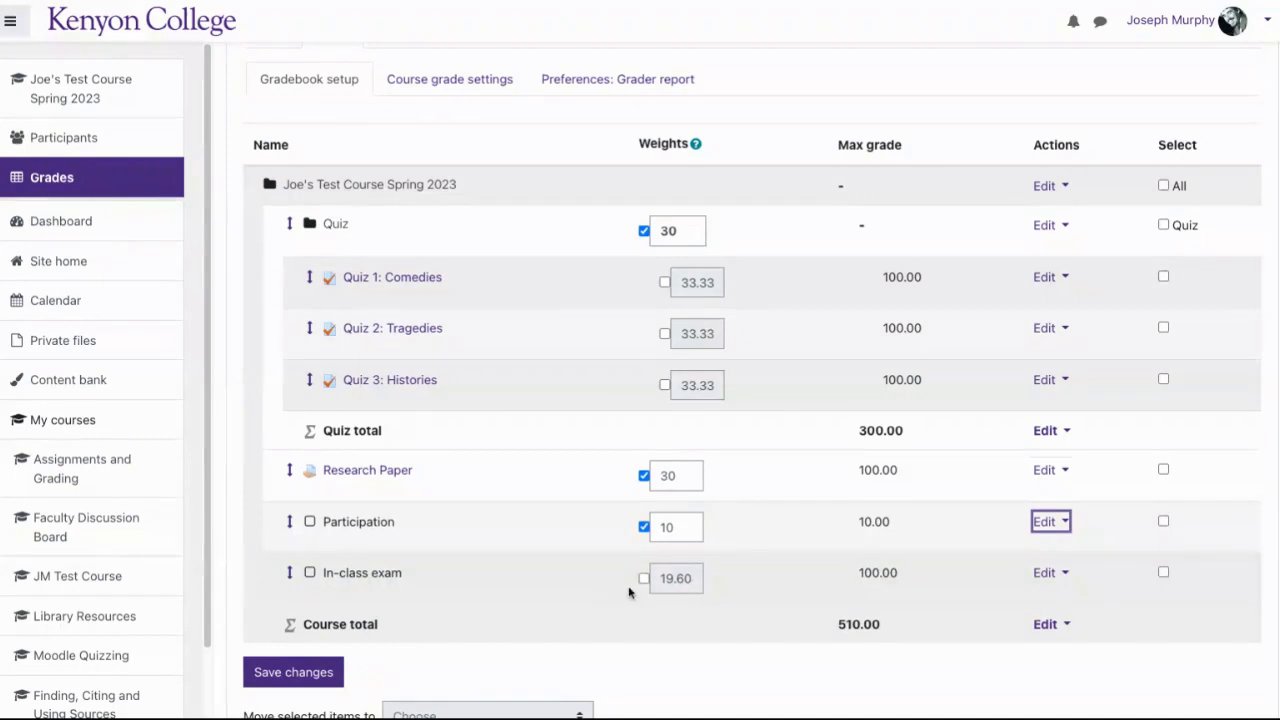
left_click(300, 674)
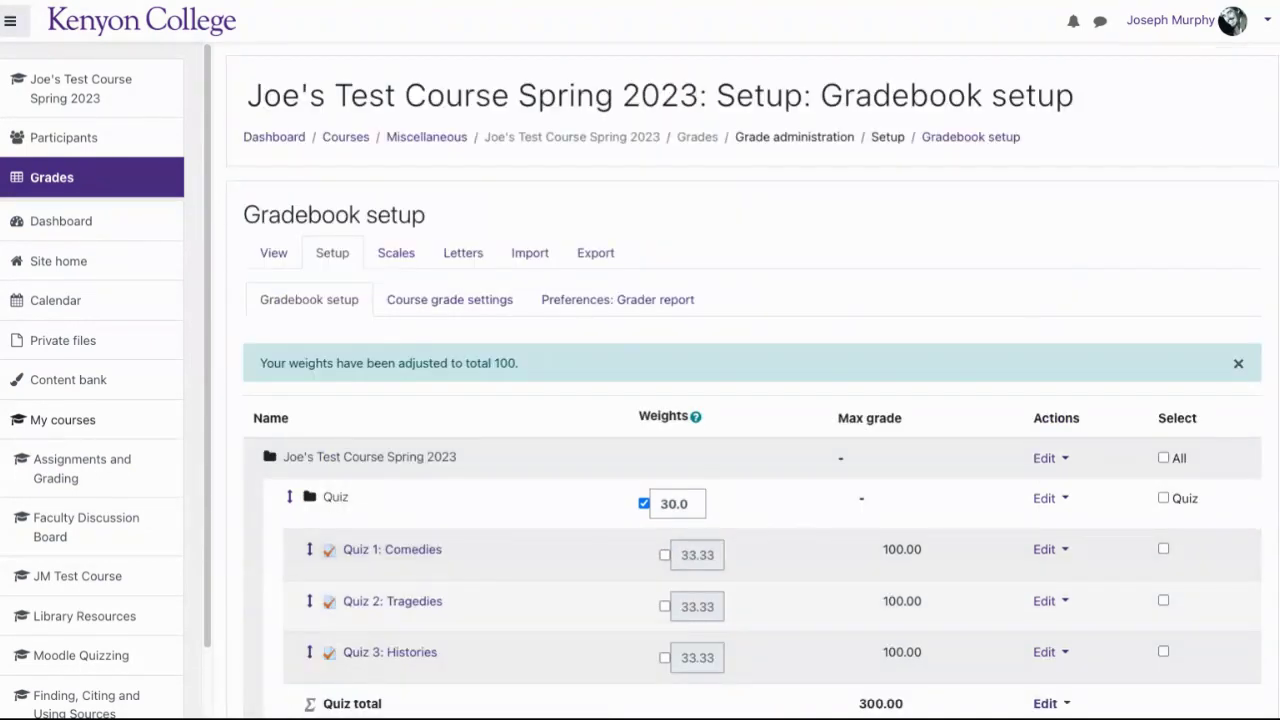
scroll(640, 480, "down", 4)
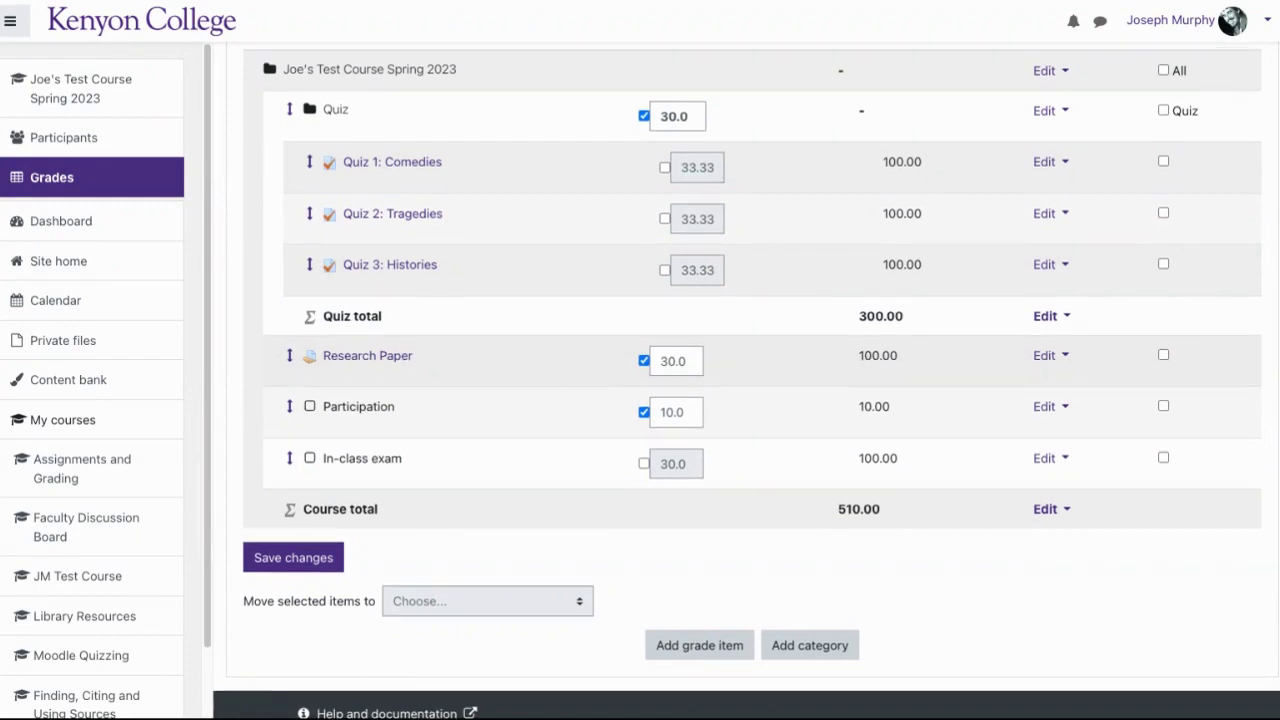
- Change the aggregation of the top-level course category to Weighted mean of grades and save it
scroll(746, 383, "up", 1)
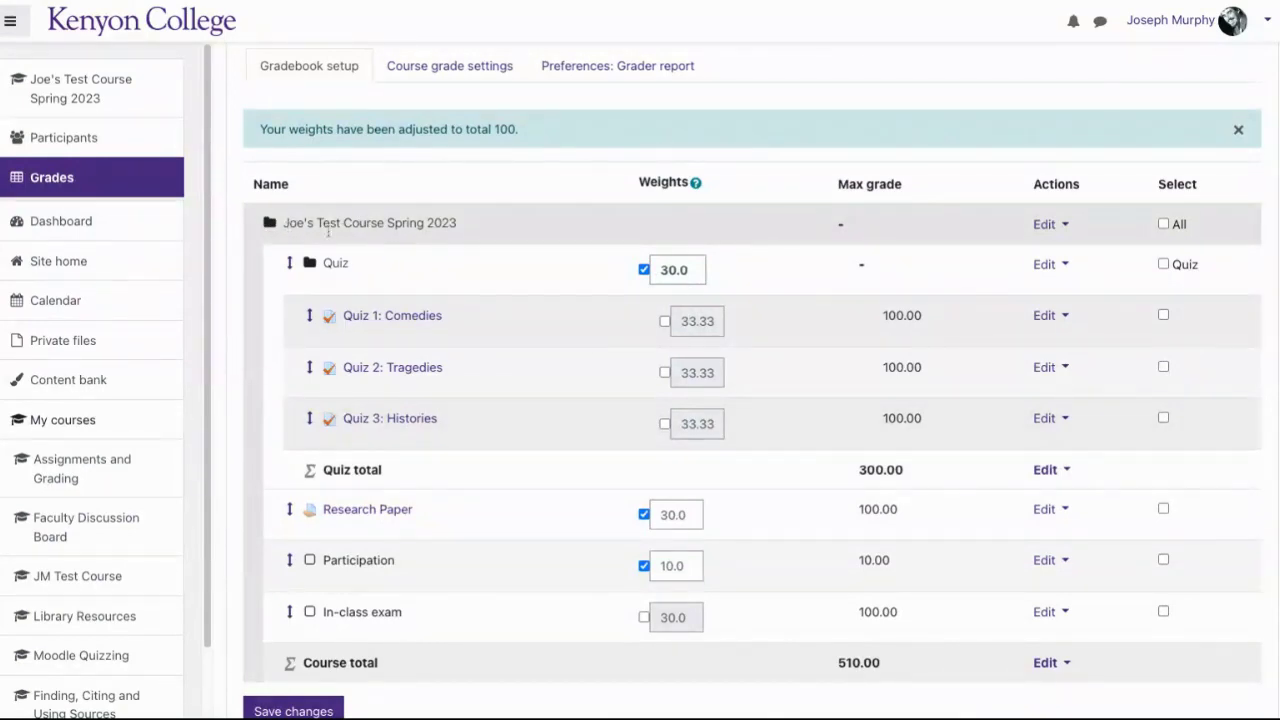
left_click(1046, 225)
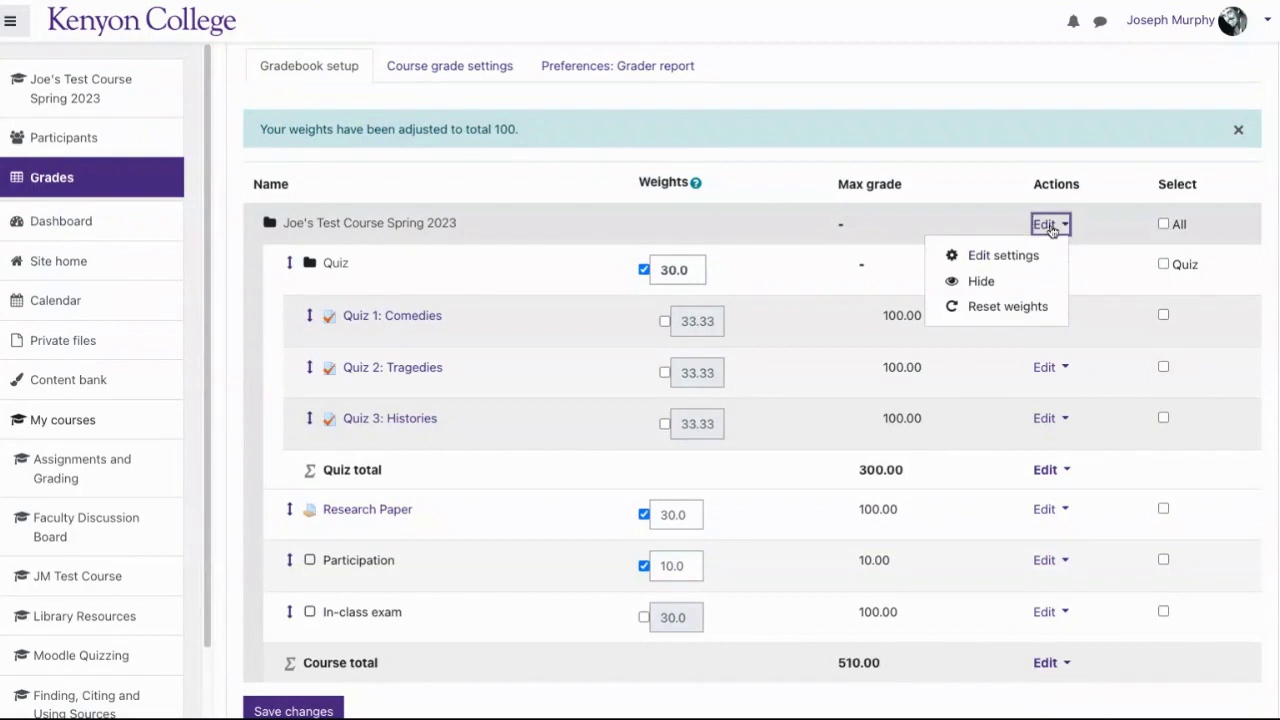
left_click(1040, 256)
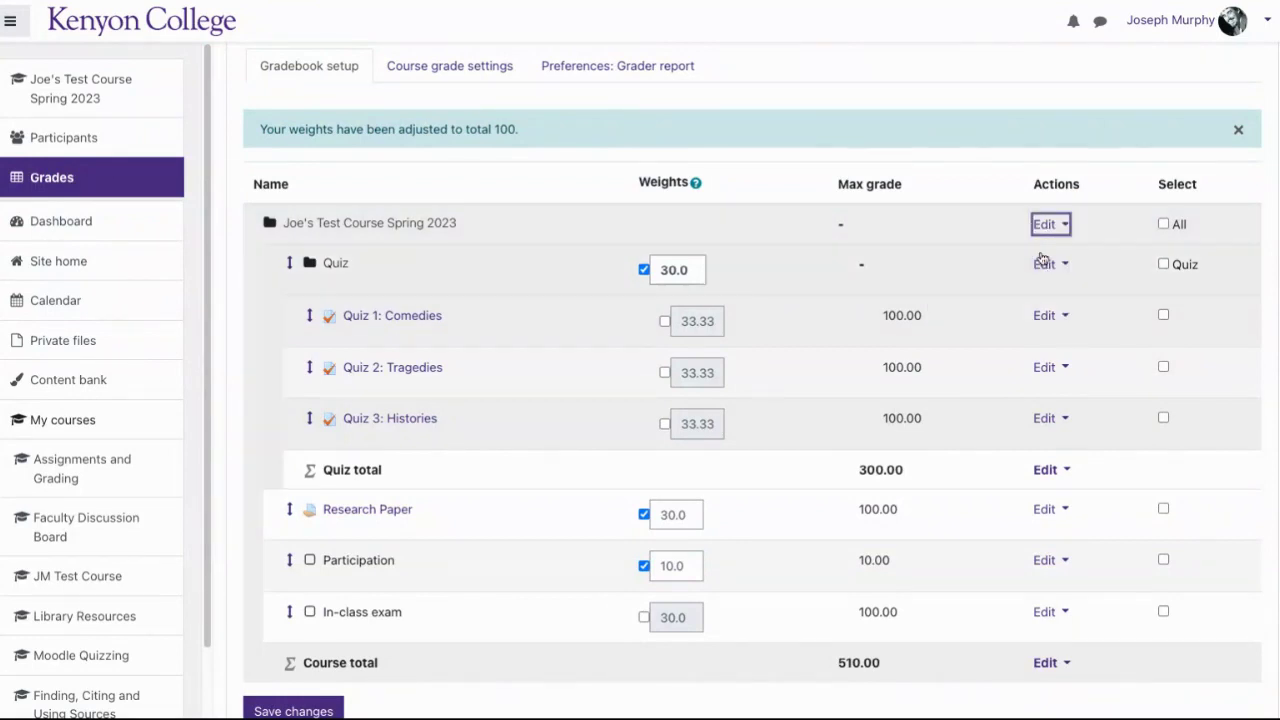
left_click(707, 322)
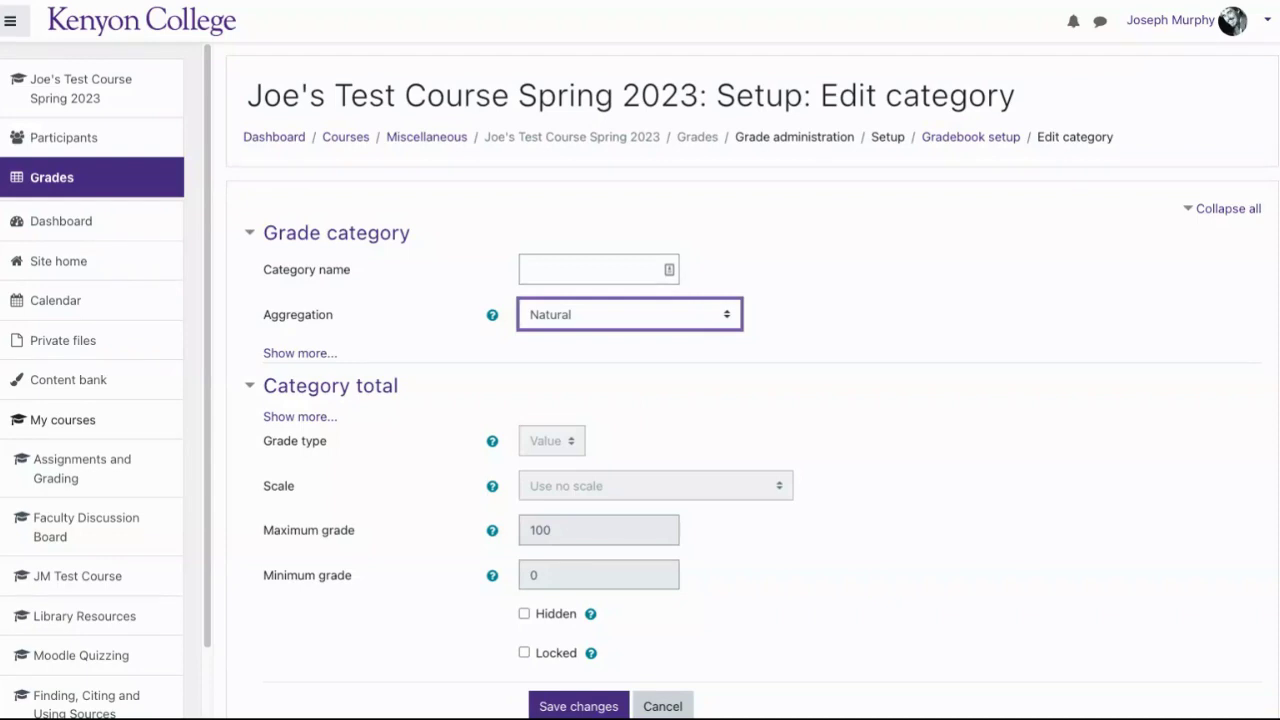
left_click(623, 264)
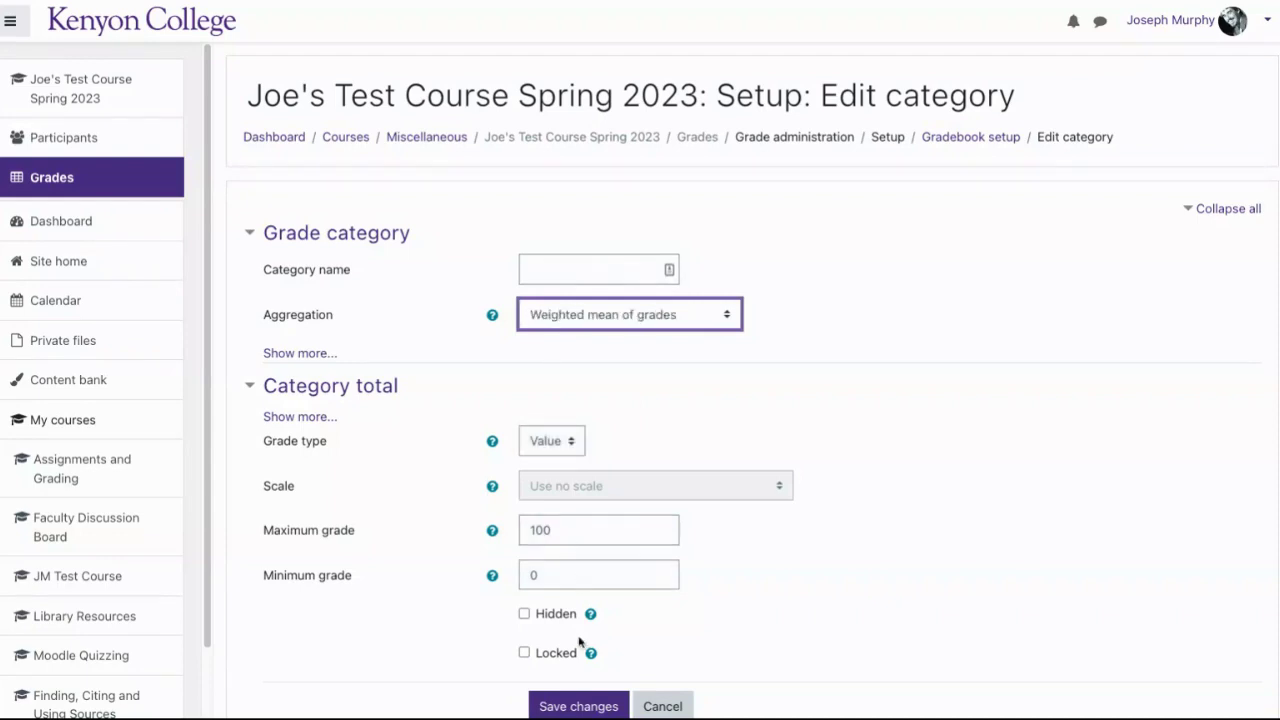
left_click(580, 706)
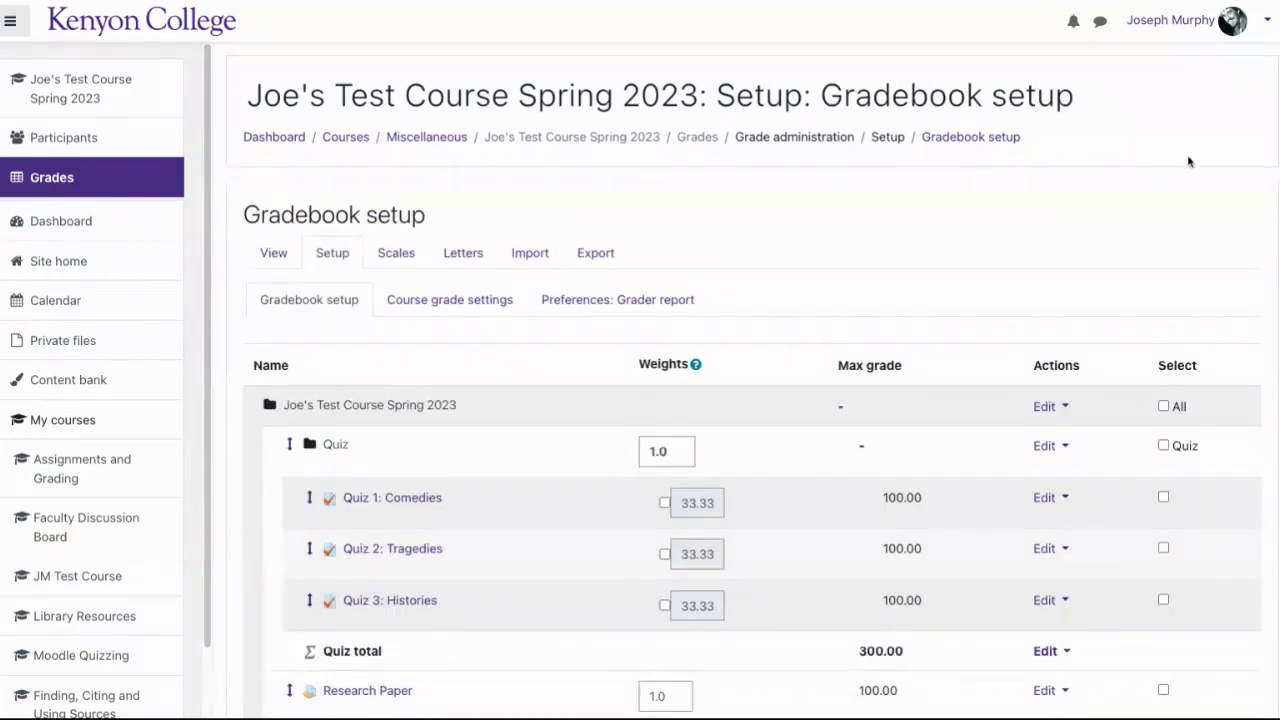
- Set the weights of the Quiz category and Research Paper to 30.0 each under the weighted mean
scroll(745, 380, "down", 3)
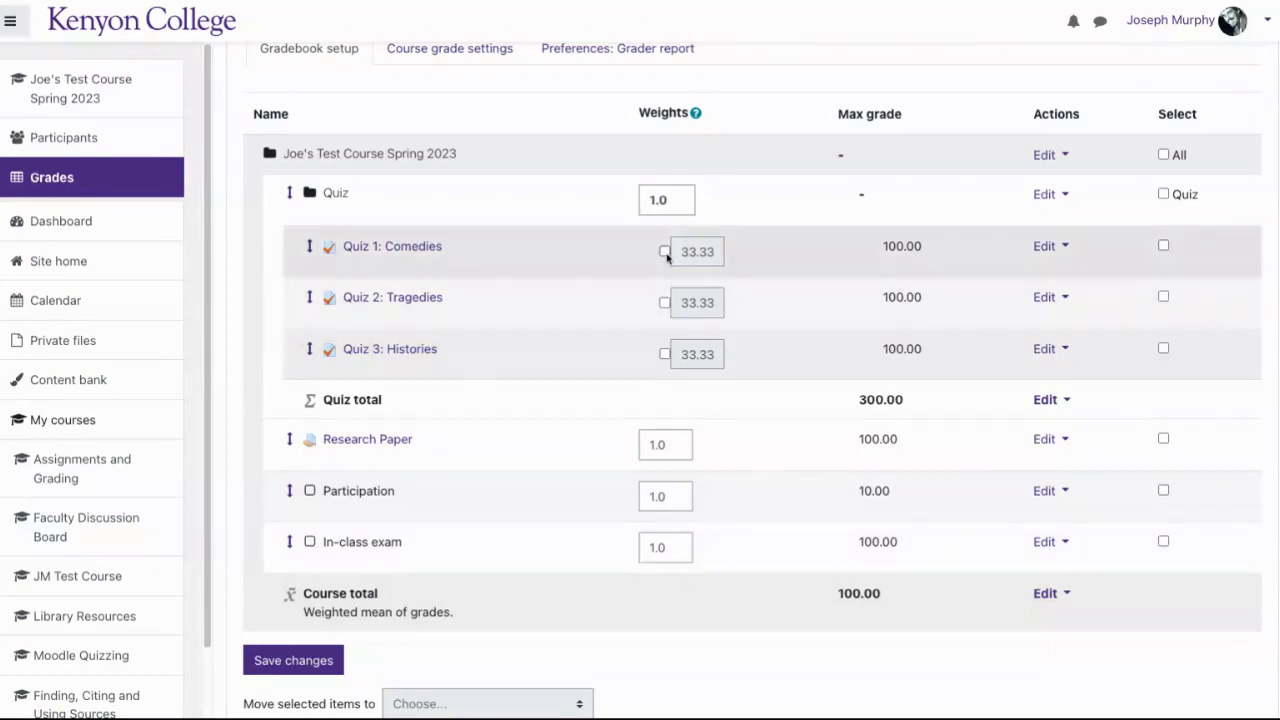
left_click(656, 200)
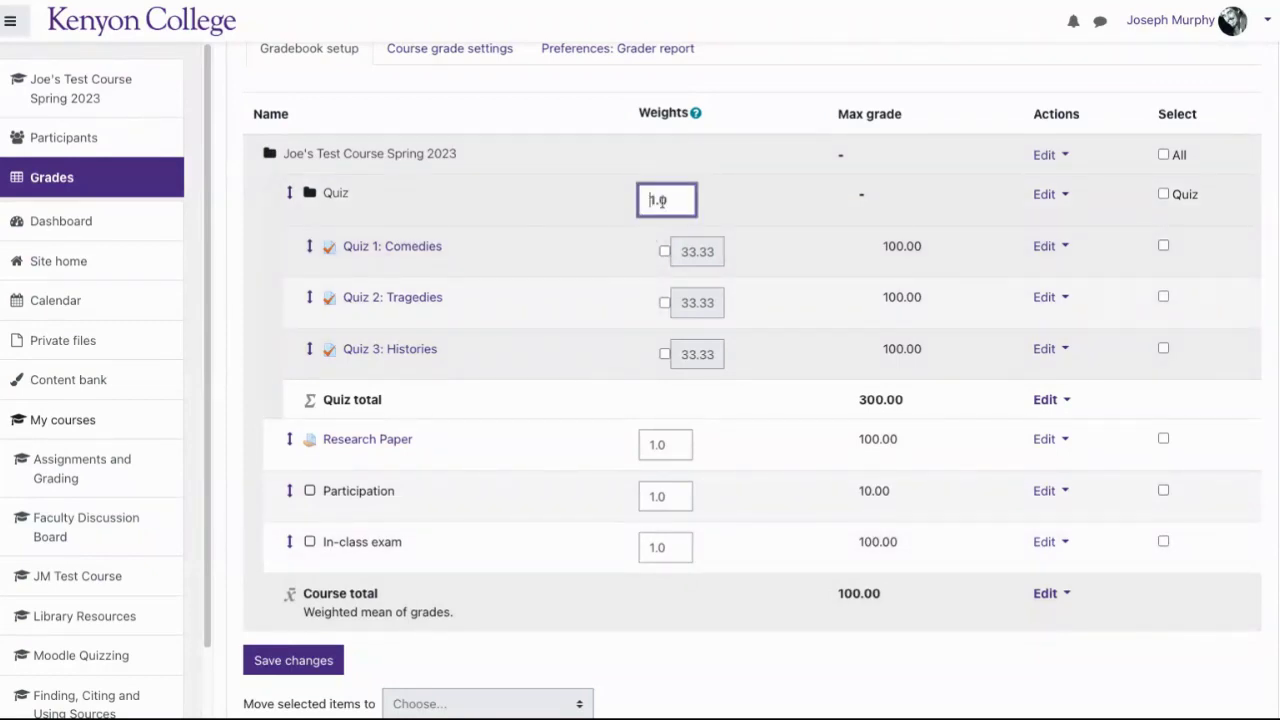
key("BackSpace")
type("30")
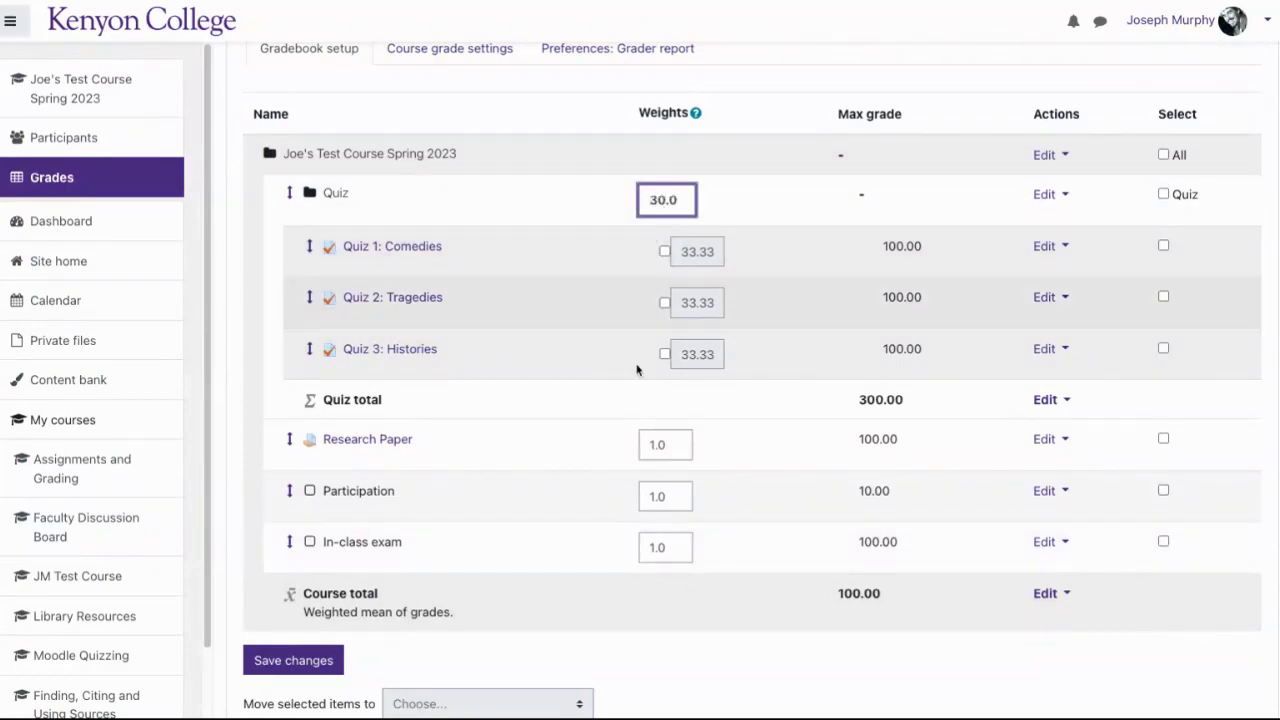
left_click(652, 448)
key("Delete")
type("30")
- Set the weight of Participation to 10.0 and of In-class exam to 30.0
left_click(655, 500)
type("0")
left_click(653, 546)
key("Delete")
type("30")
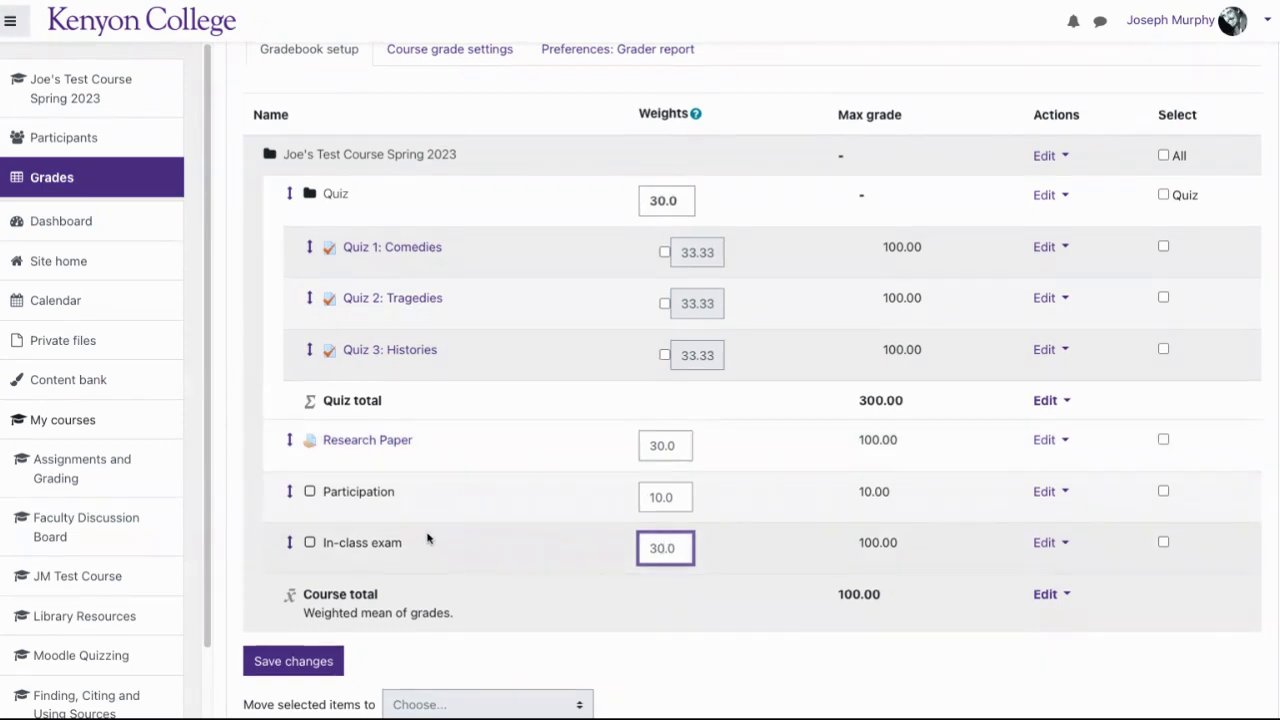
- Change the aggregation of the top-level course category back to Natural and save it
scroll(428, 537, "up", 1)
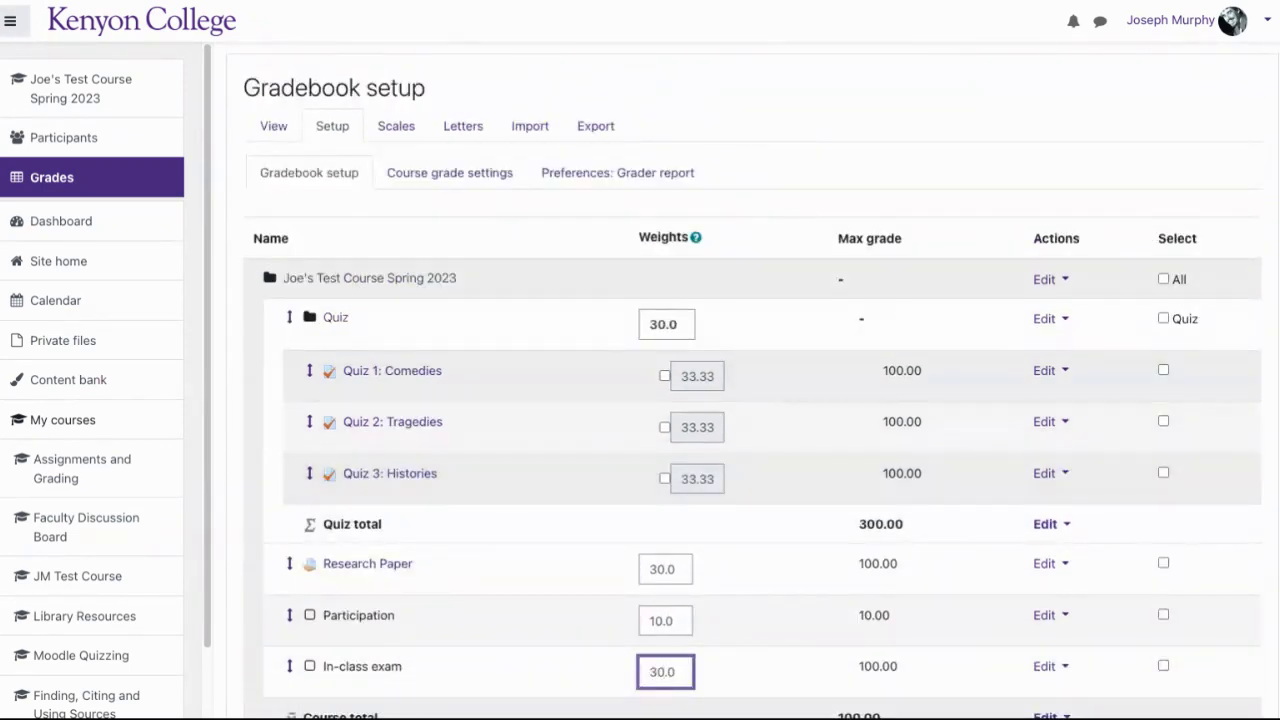
scroll(437, 514, "down", 2)
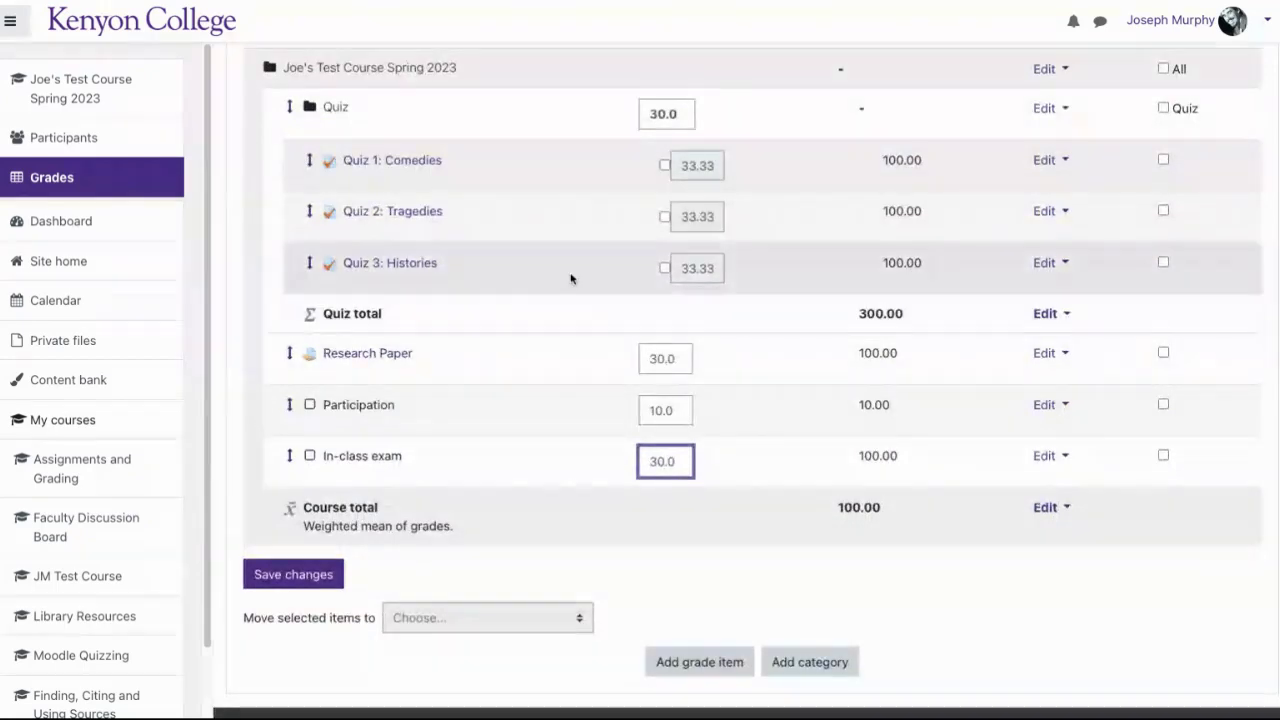
scroll(500, 256, "up", 1)
scroll(499, 256, "up", 1)
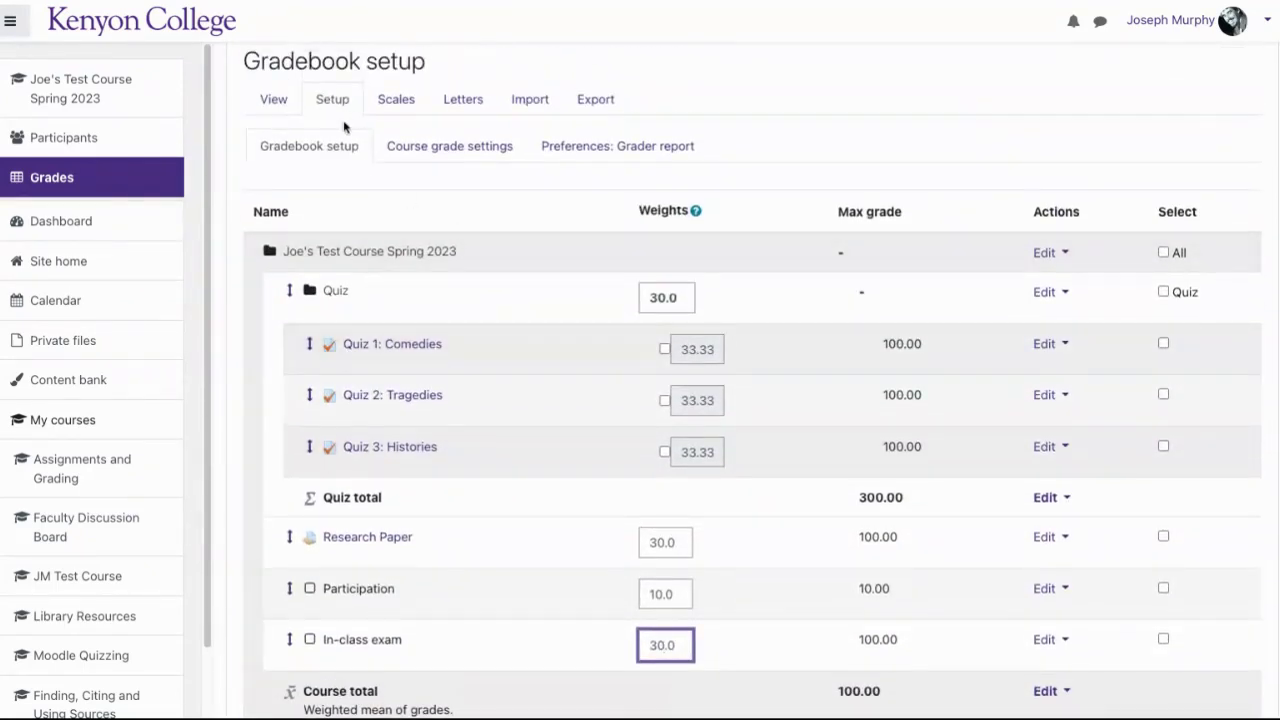
left_click(1065, 259)
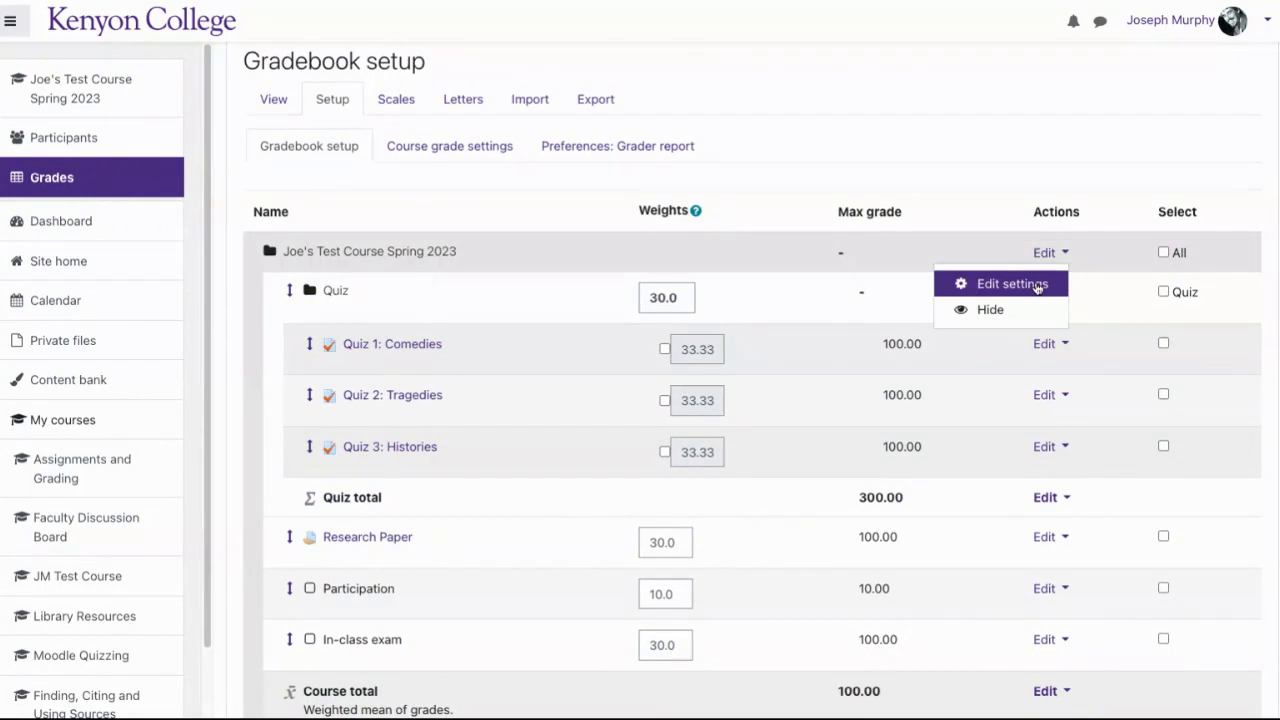
left_click(1038, 287)
left_click(603, 320)
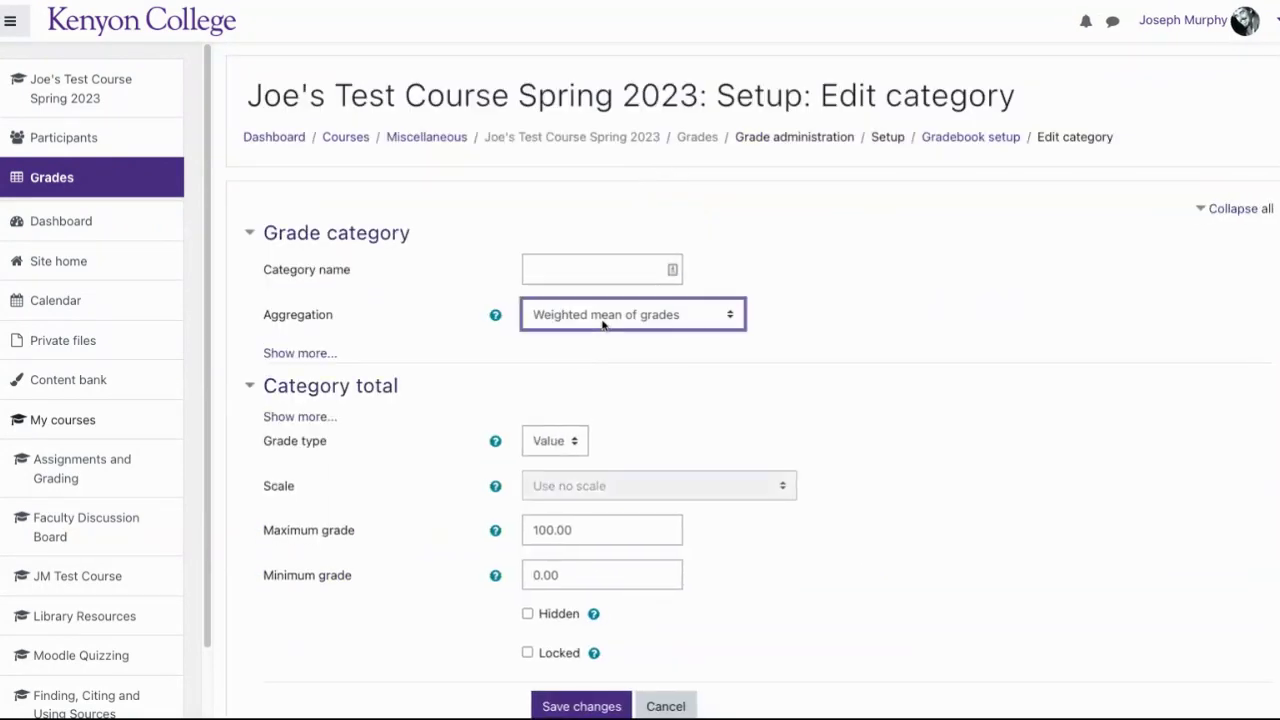
left_click(603, 341)
left_click(591, 709)
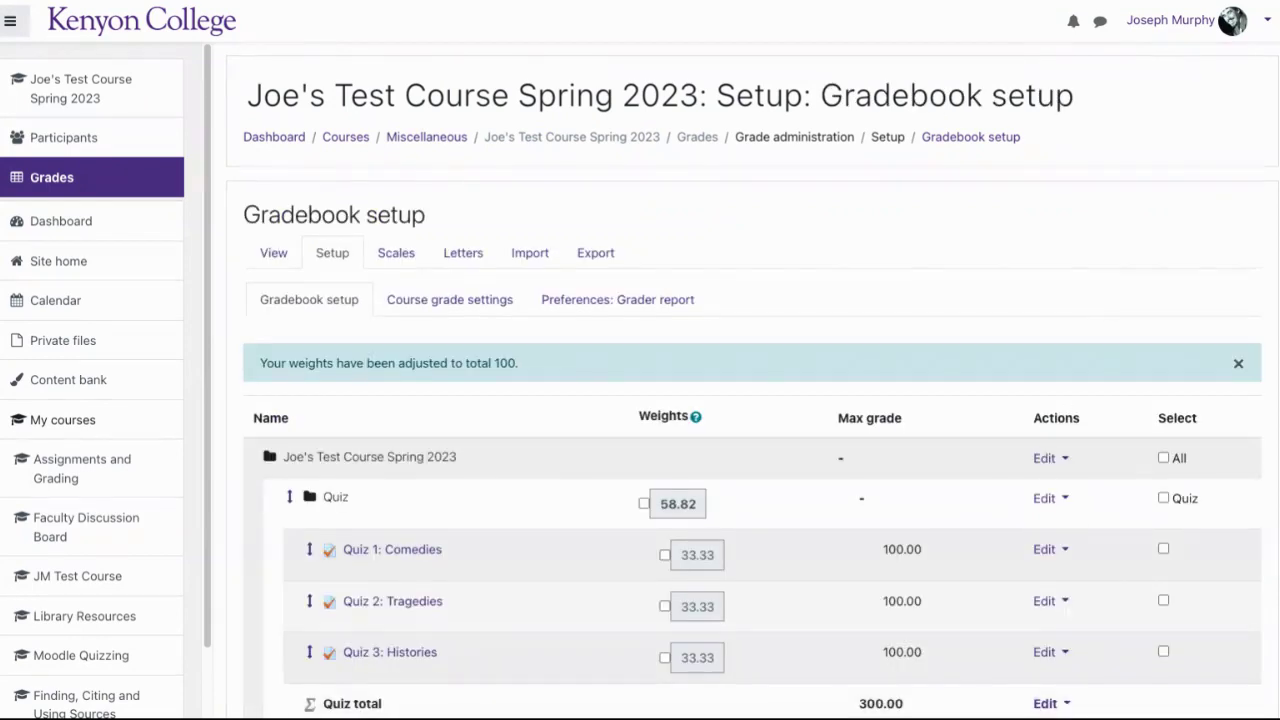
- Override the automatic weight of the Quiz category again with 30
scroll(791, 271, "down", 3)
left_click(643, 173)
left_click(668, 173)
double_click(670, 173)
type("3")
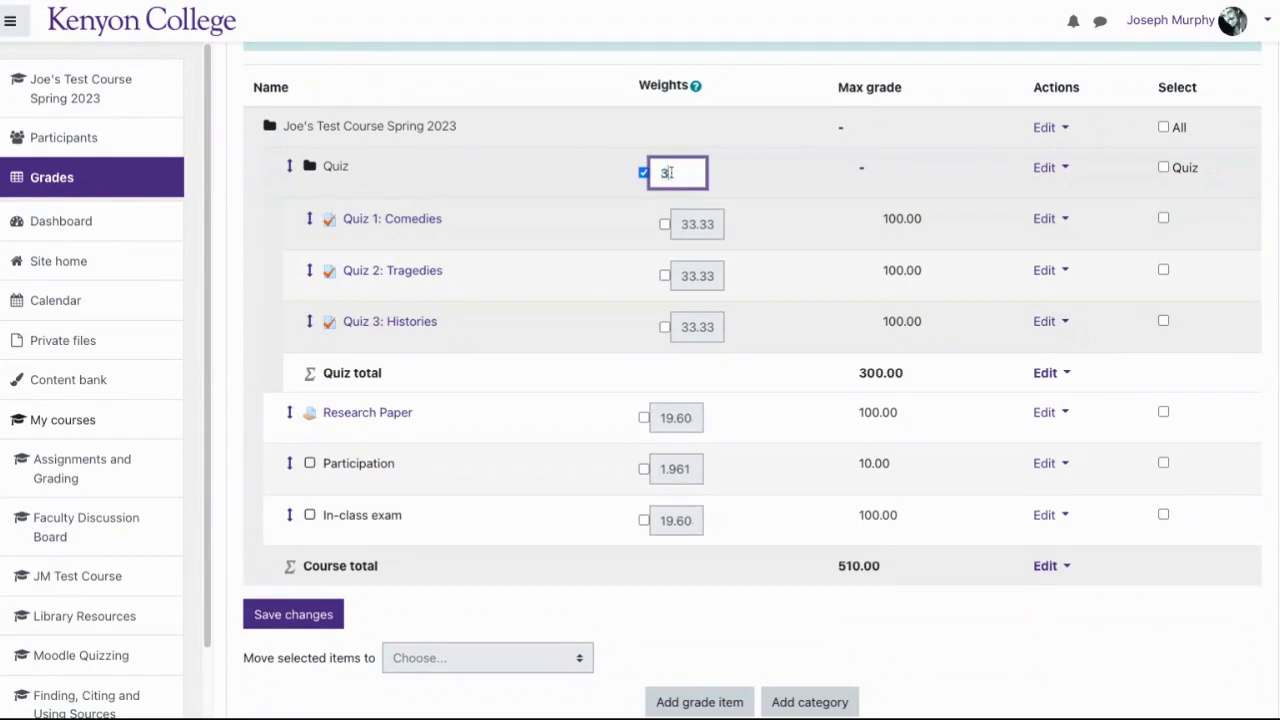
type("0")
- Override the weights of Research Paper with 30 and Participation with 10, and save the gradebook changes
left_click(643, 417)
double_click(675, 417)
type("30")
left_click(643, 468)
double_click(674, 469)
type("10")
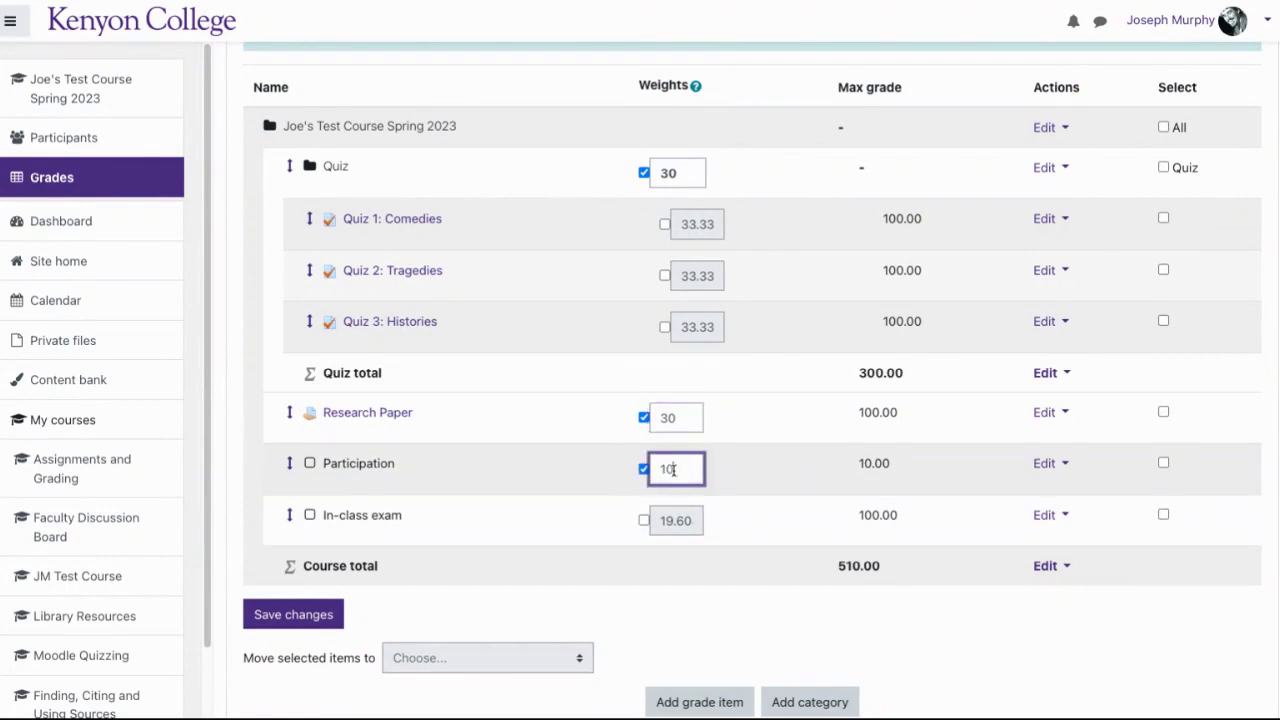
left_click(305, 614)
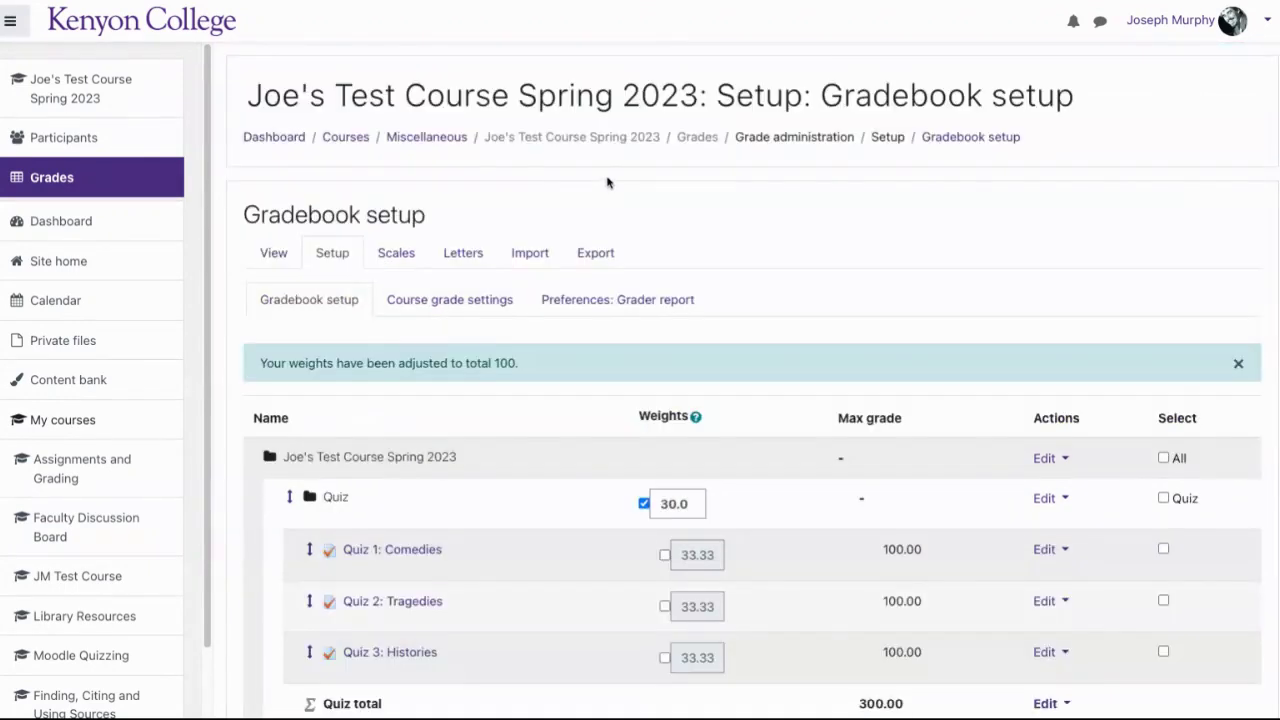
scroll(753, 382, "down", 2)
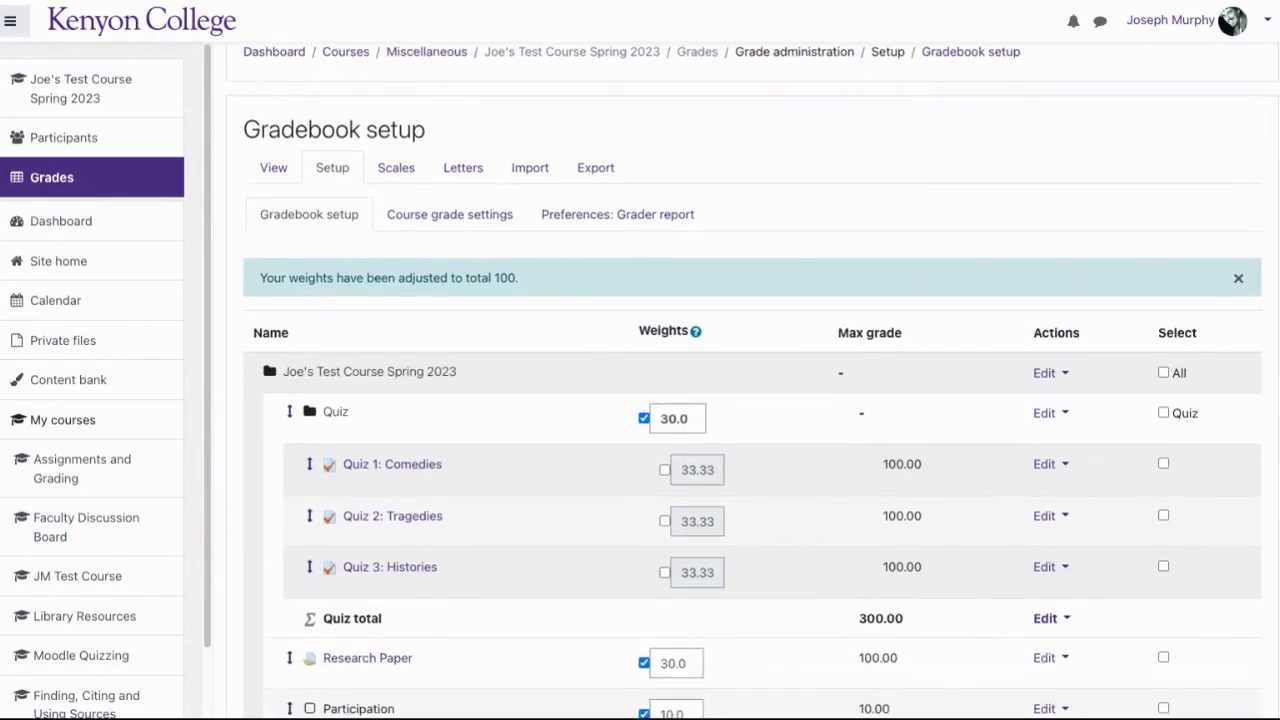
scroll(1134, 206, "down", 3)
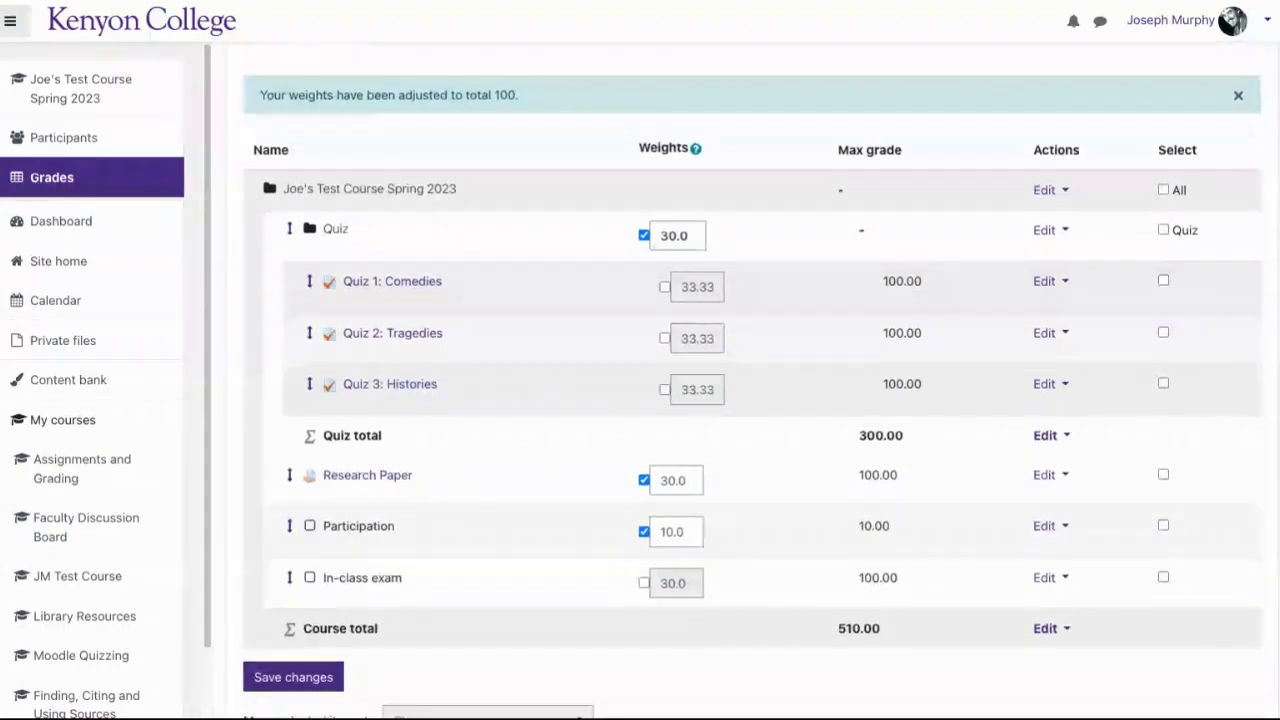